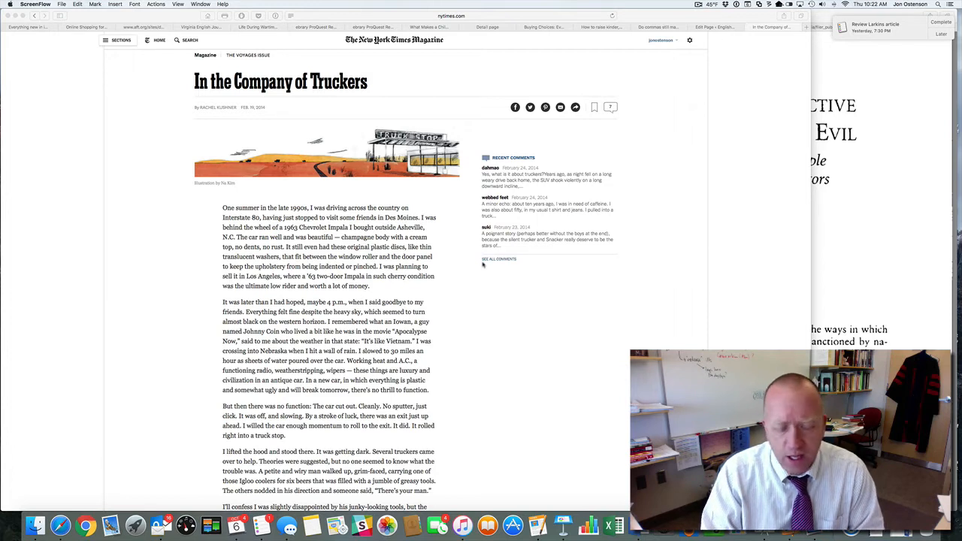
pyautogui.press('super+space')
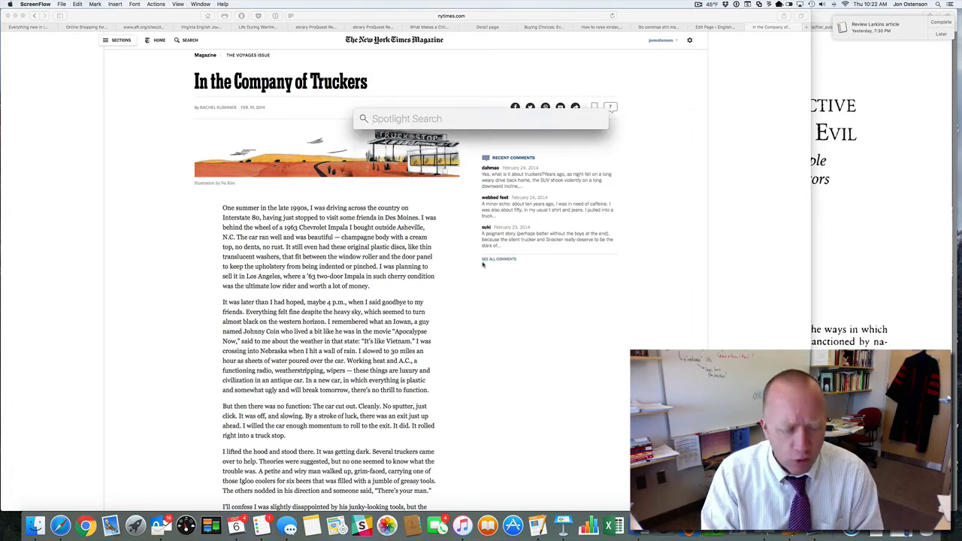
pyautogui.press('Escape')
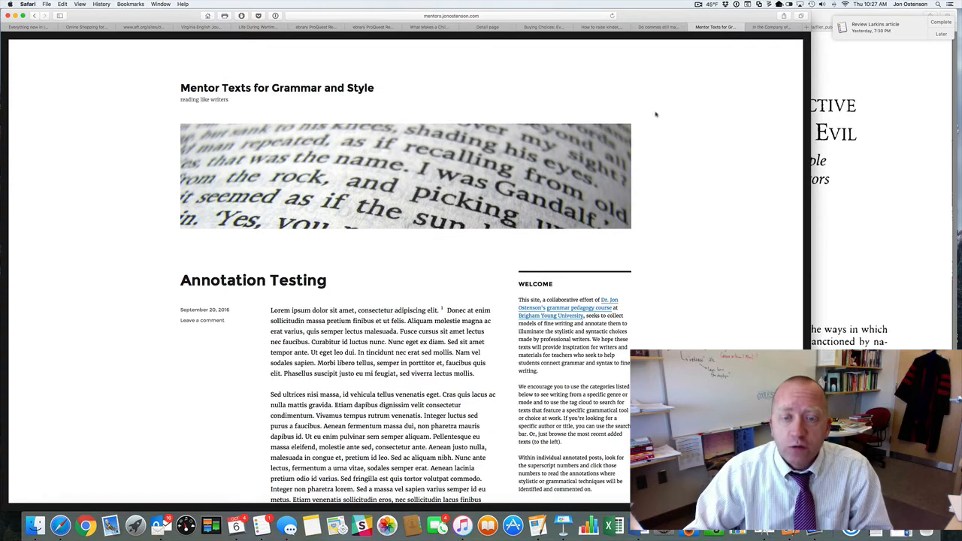
# Step: Open the WordPress login page from the Admin links on the Mentor Texts for Grammar and Style site
pyautogui.scroll(-5, 496, 271)
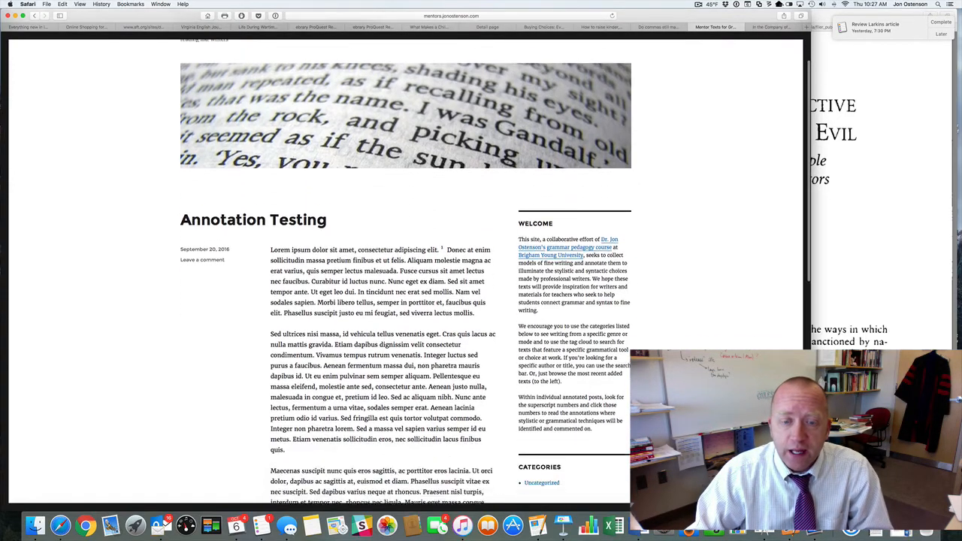
pyautogui.scroll(-1, 623, 357)
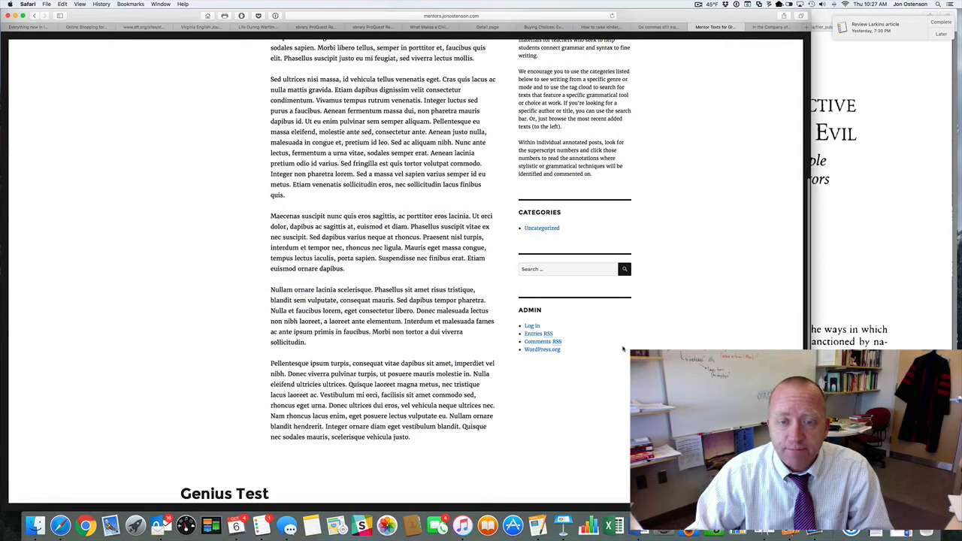
pyautogui.click(531, 327)
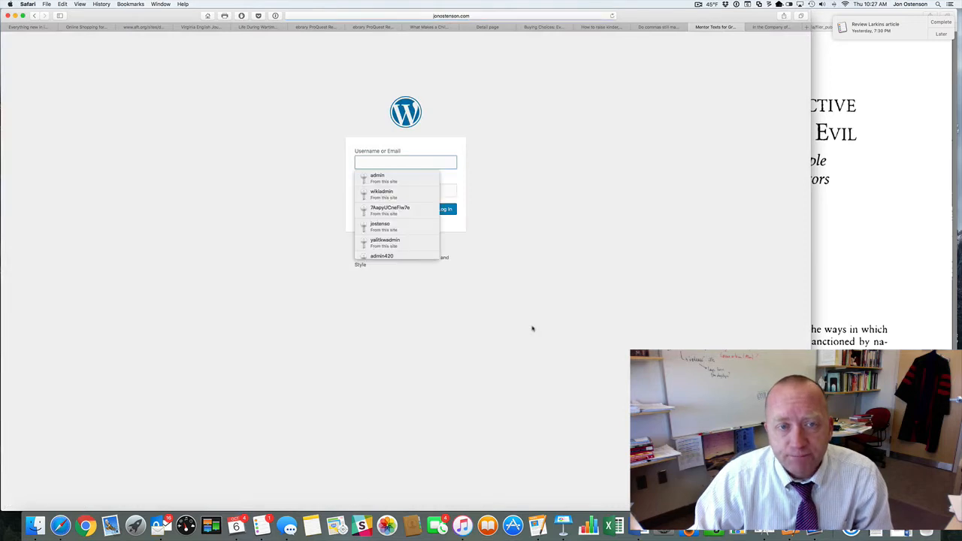
pyautogui.click(574, 181)
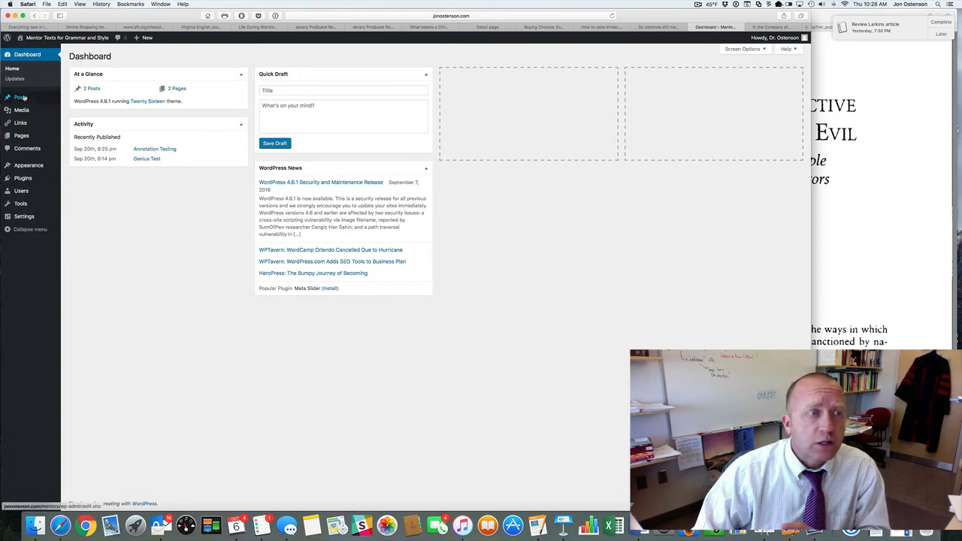
# Step: Go to the list of all posts and start a new post
pyautogui.moveTo(24, 97)
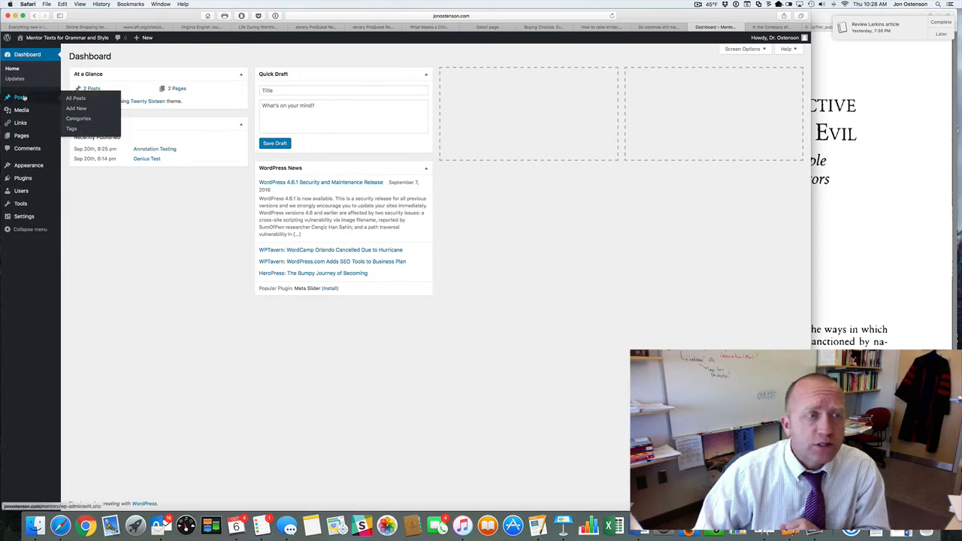
pyautogui.click(76, 99)
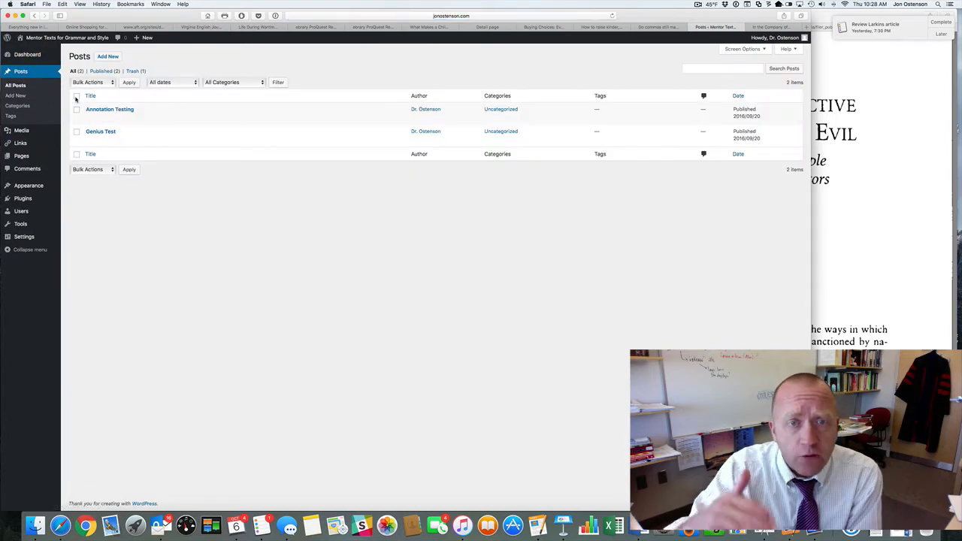
pyautogui.click(107, 57)
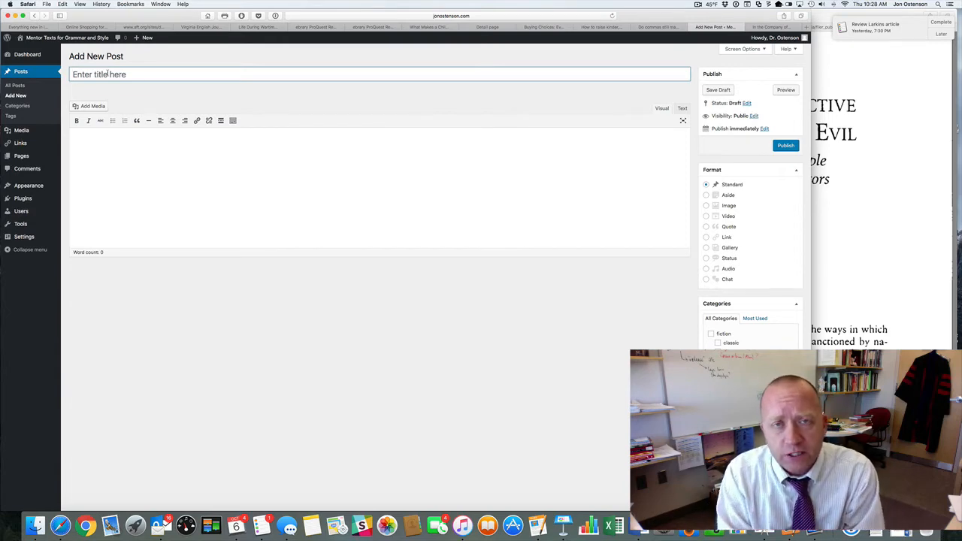
# Step: Enter "In the Company of Truckers by" as the beginning of the post title
pyautogui.click(107, 74)
pyautogui.write('In the ')
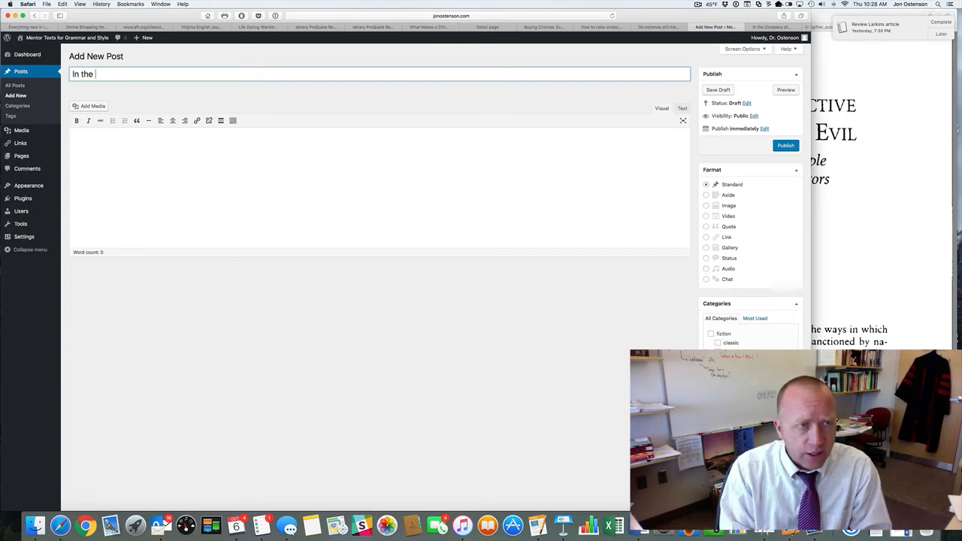
pyautogui.write('Company of T')
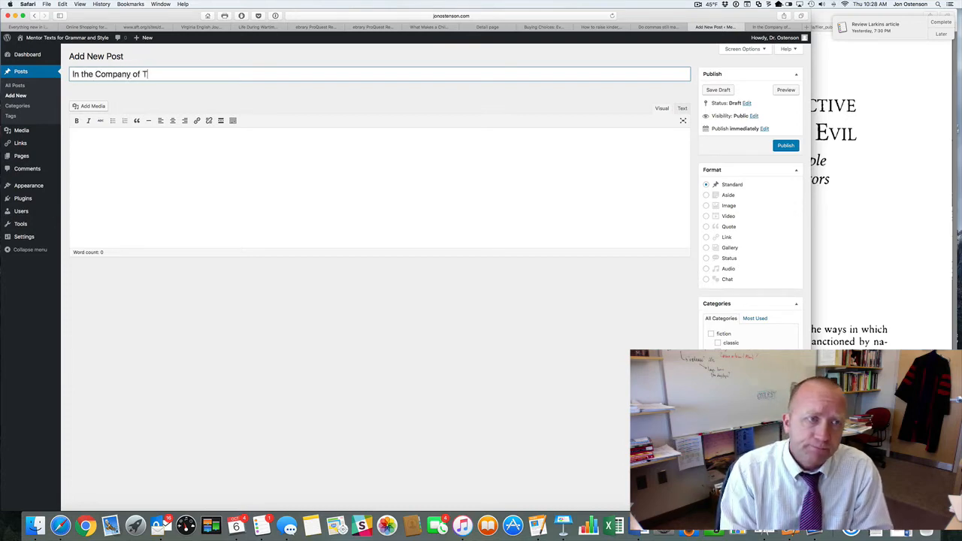
pyautogui.write('ruckers')
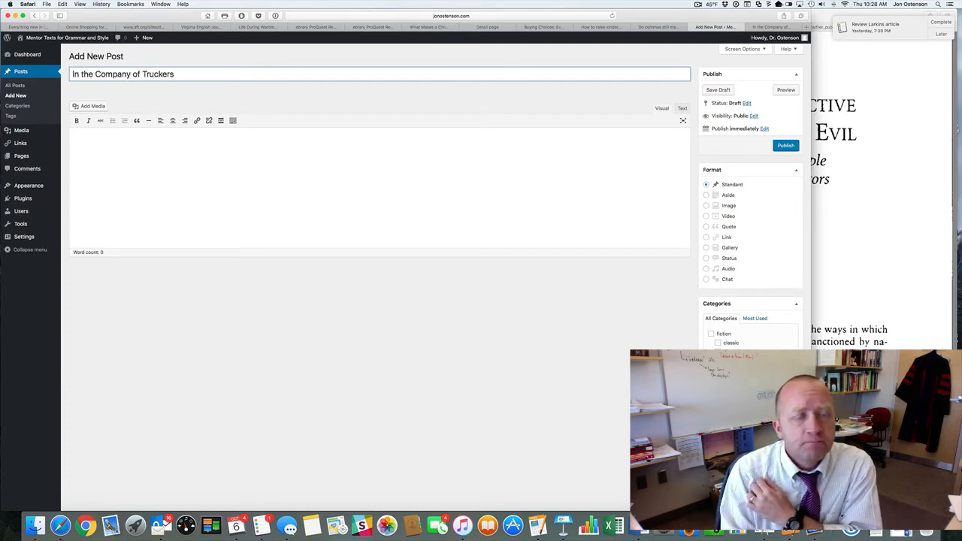
pyautogui.write(' by')
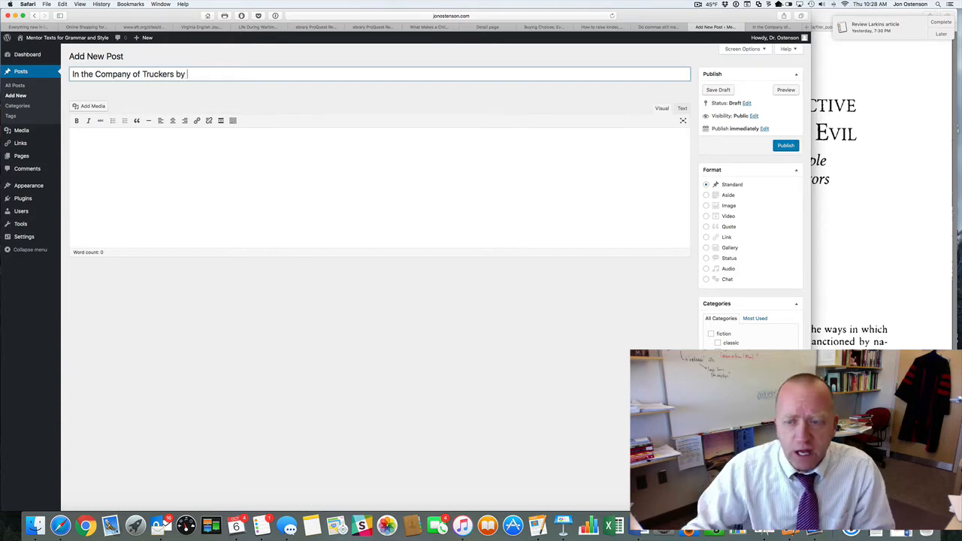
# Step: Check the byline of the New York Times article and complete the post title with the author's full name
pyautogui.press('super+Tab')
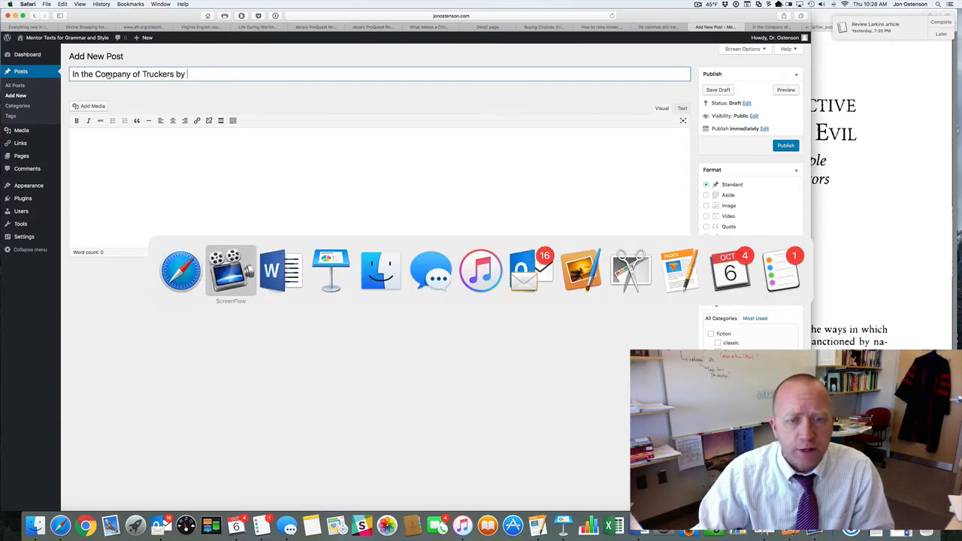
pyautogui.press('super+shift+Tab')
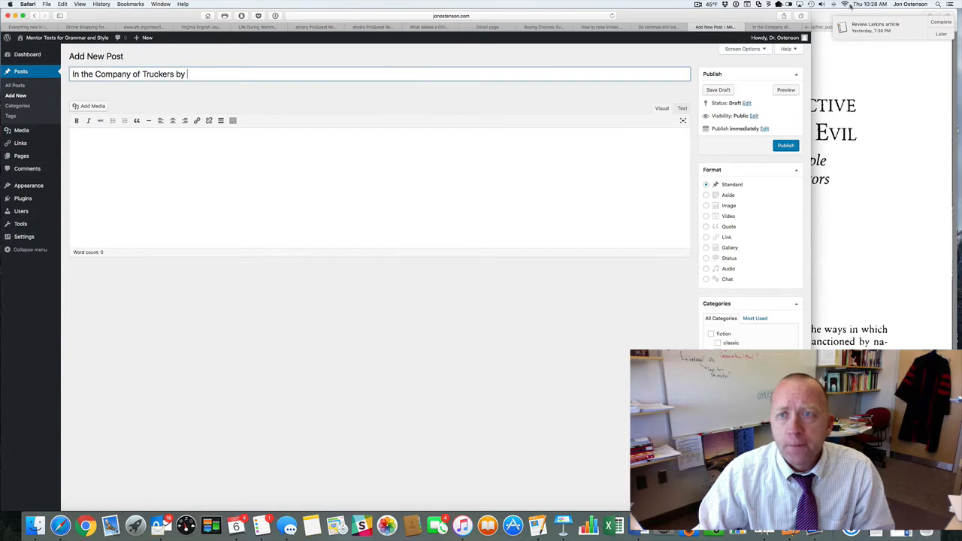
pyautogui.click(767, 27)
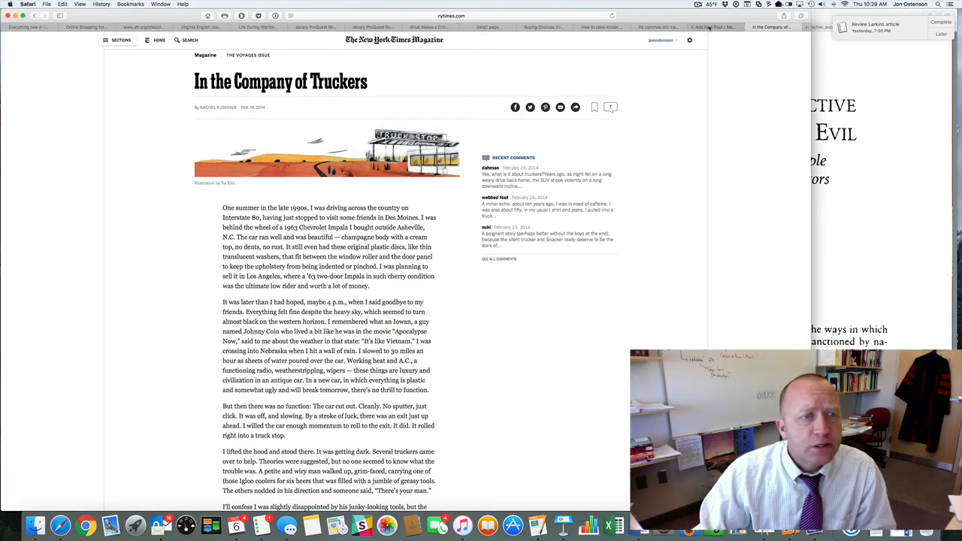
pyautogui.click(709, 28)
pyautogui.write('Rachel ')
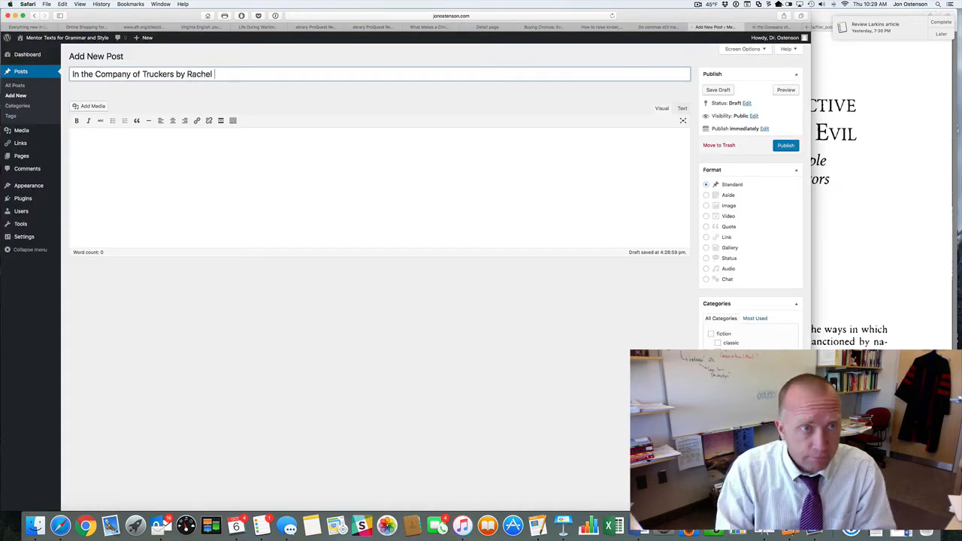
pyautogui.write('Kushner')
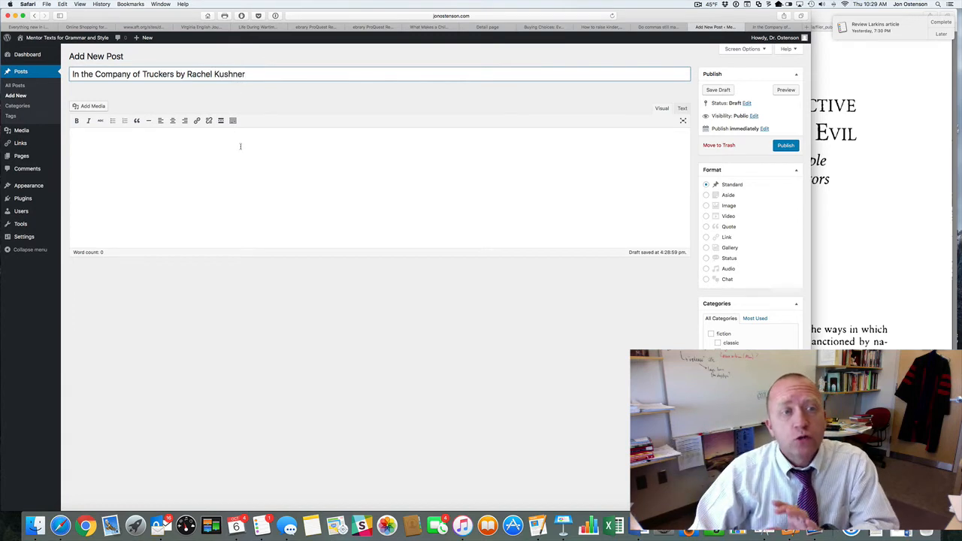
# Step: Copy the entire article excerpt from the open Word document and paste it into the body of the post
pyautogui.click(240, 145)
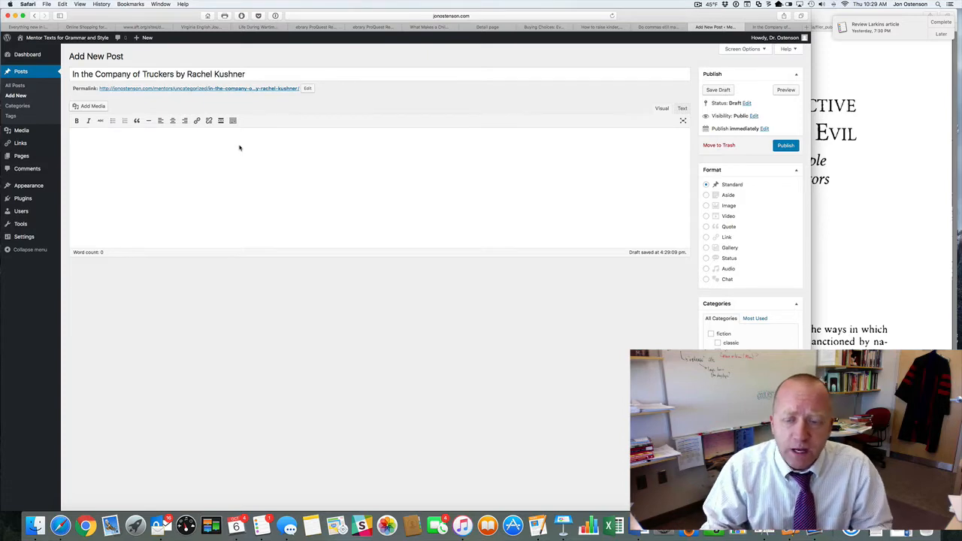
pyautogui.click(639, 526)
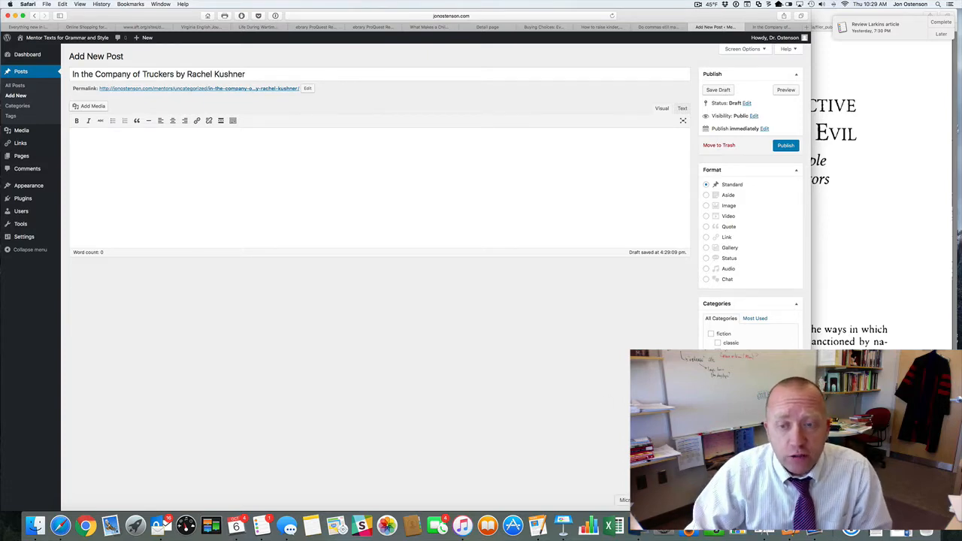
pyautogui.press('super+a')
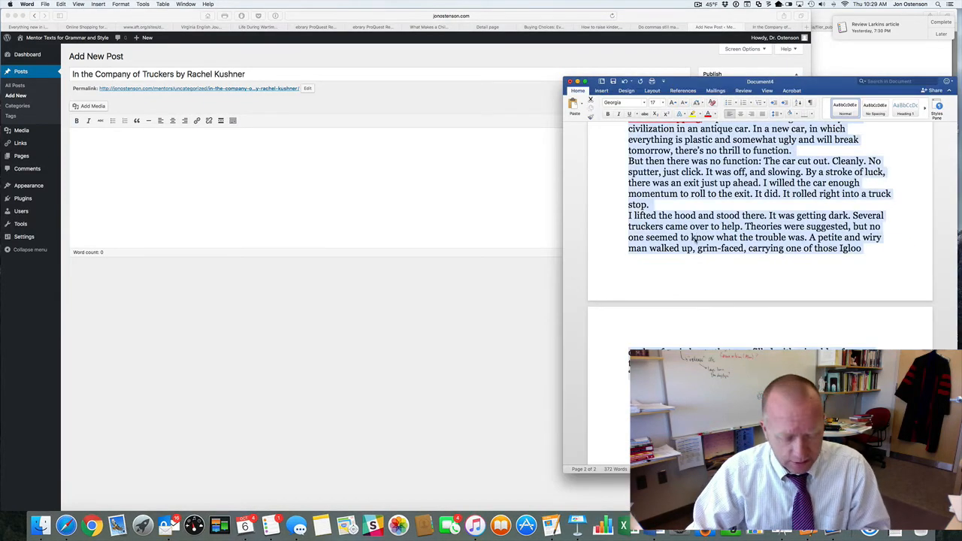
pyautogui.click(317, 140)
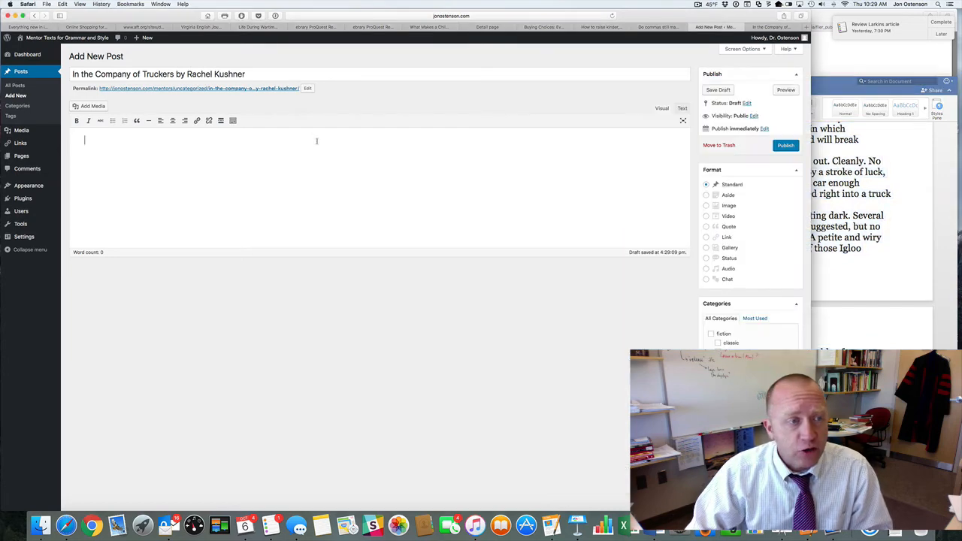
pyautogui.press('super+v')
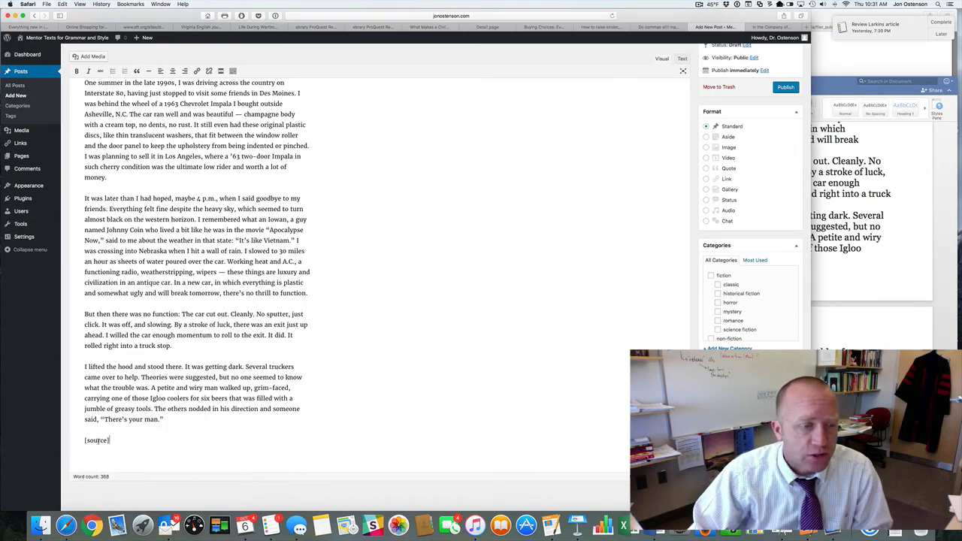
# Step: Copy the New York Times article's URL and link the word "source" below the excerpt to it
pyautogui.click(759, 27)
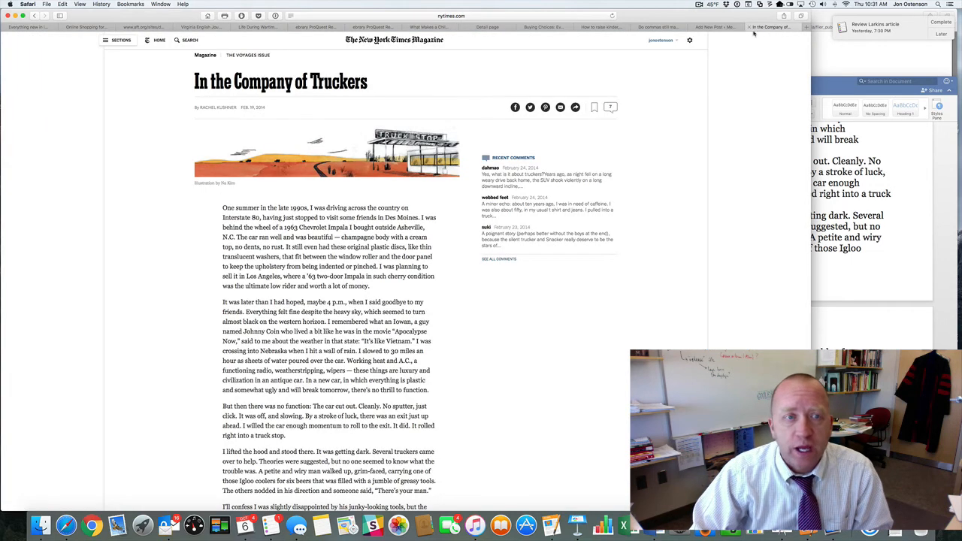
pyautogui.click(451, 16)
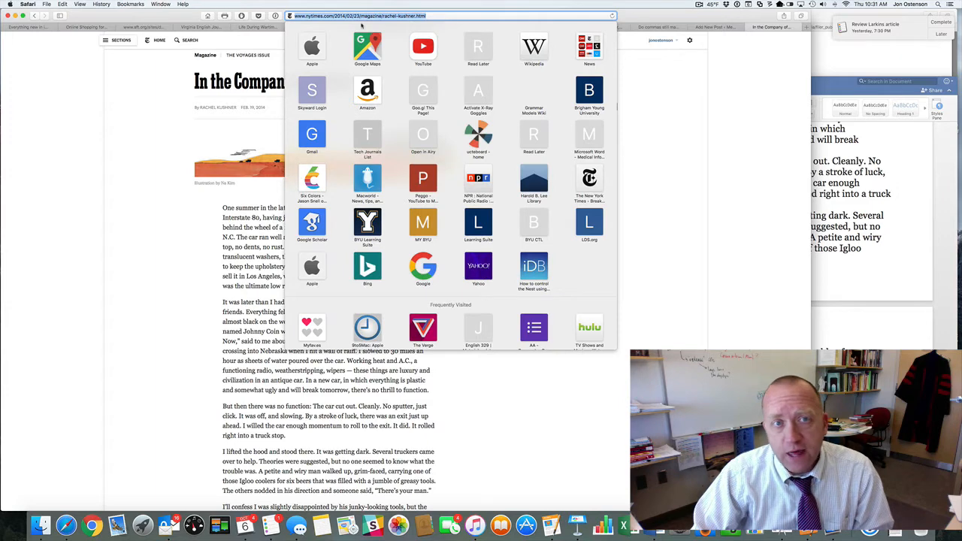
pyautogui.click(715, 28)
pyautogui.doubleClick(97, 441)
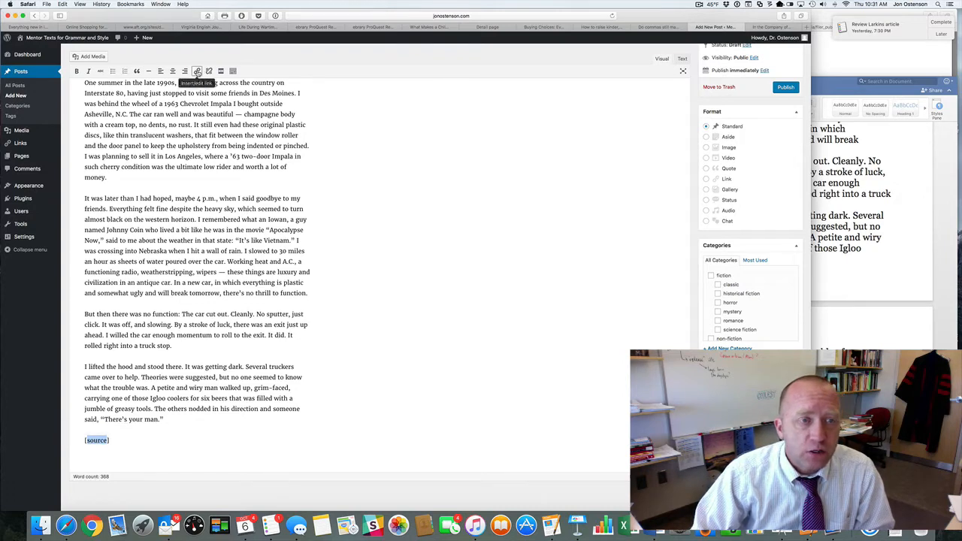
pyautogui.click(197, 71)
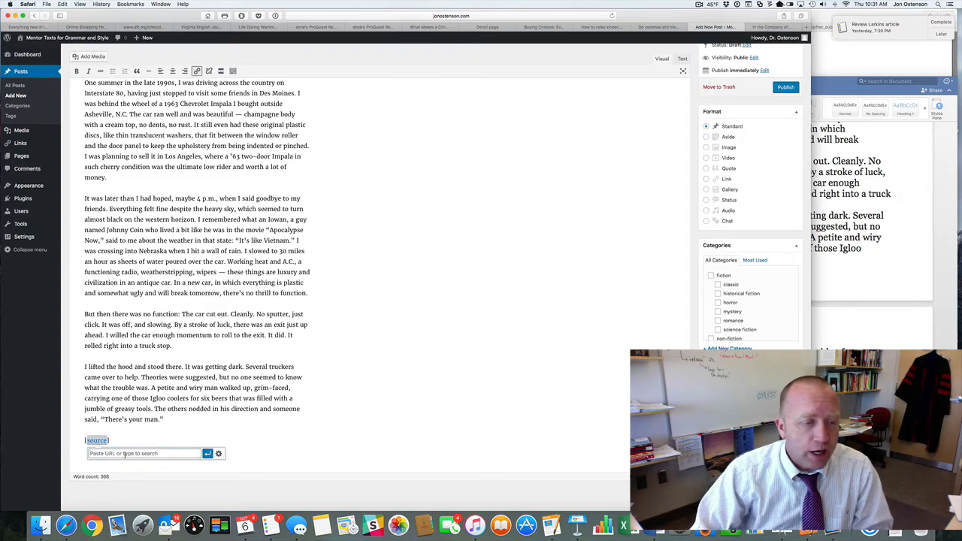
pyautogui.press('super+v')
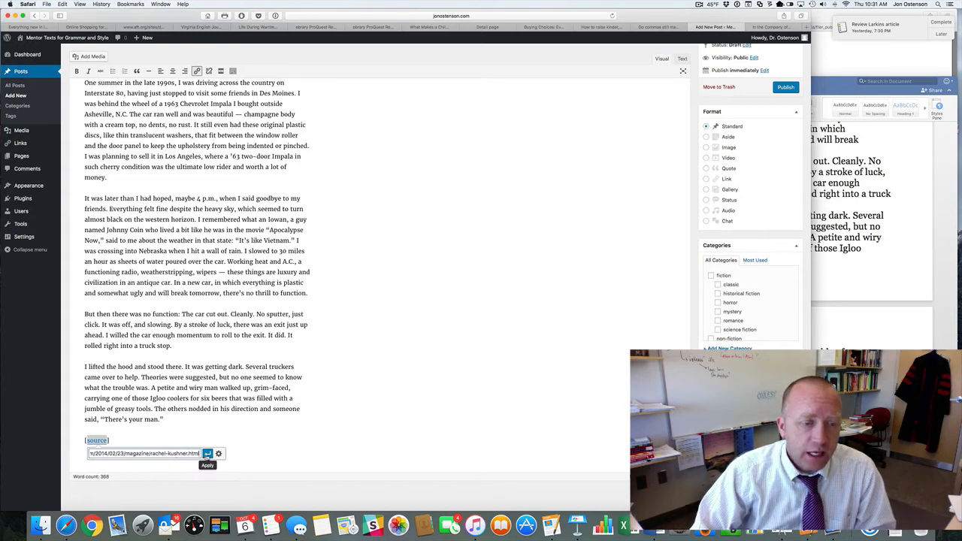
pyautogui.click(208, 454)
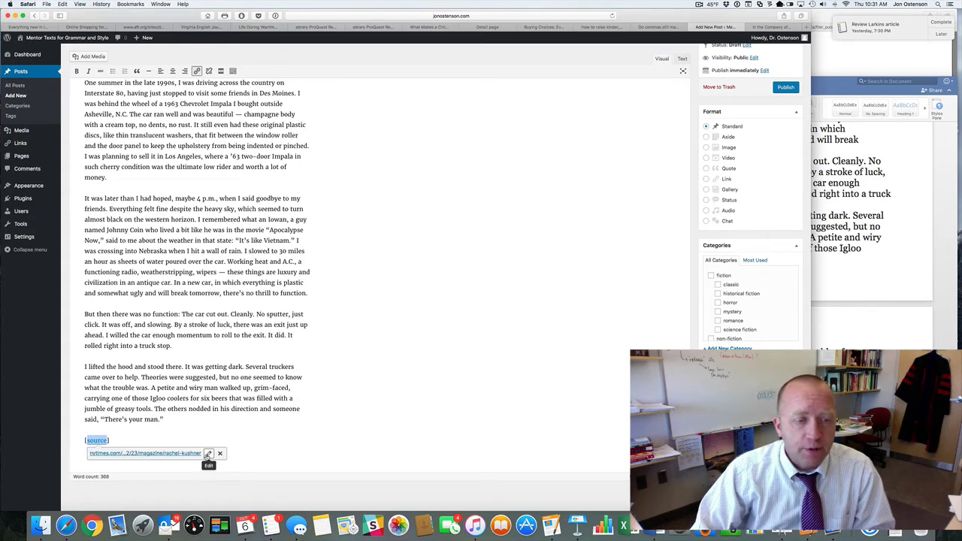
pyautogui.click(253, 448)
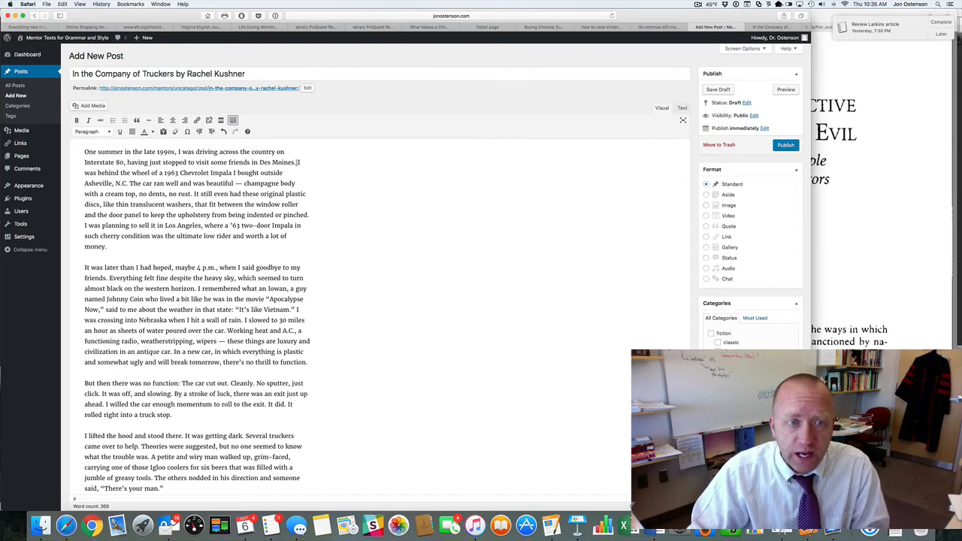
# Step: Insert an opening [footnote] tag and a closing [/footnote] tag after the first sentence, ending in "Des Moines."
pyautogui.write('[footn')
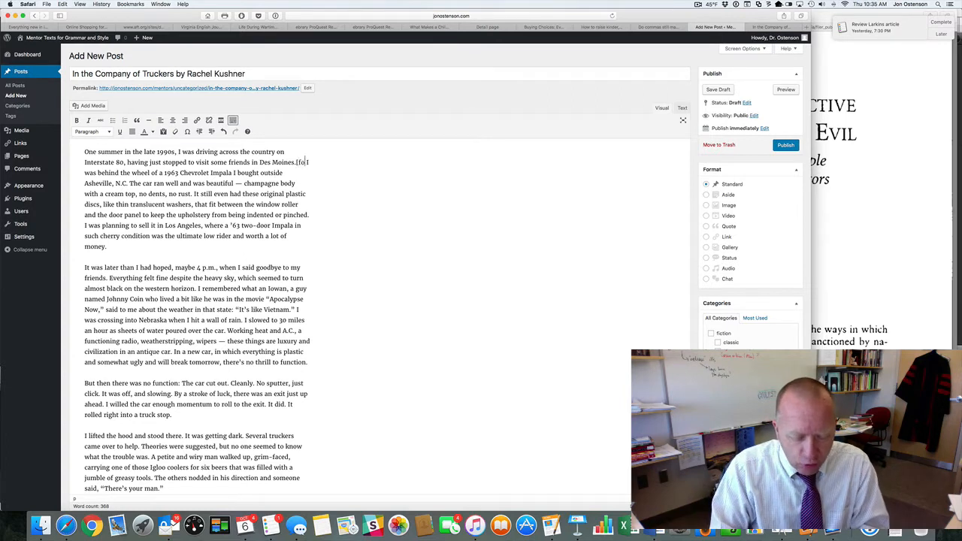
pyautogui.write('ote]')
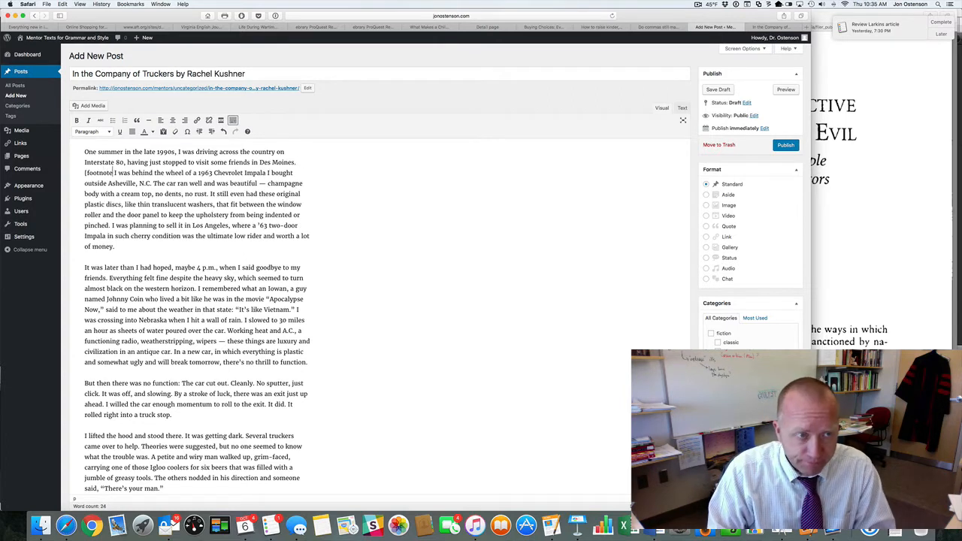
pyautogui.write(' [')
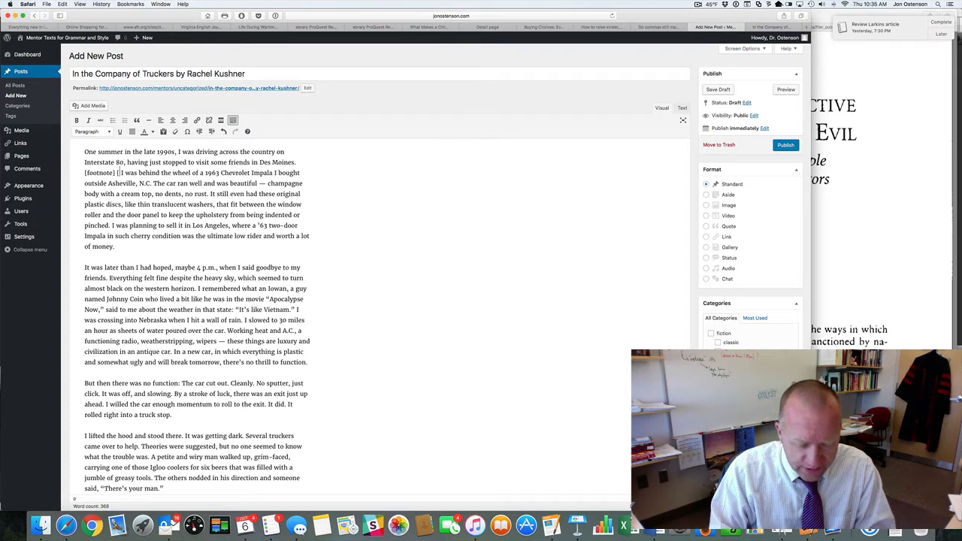
pyautogui.write('/')
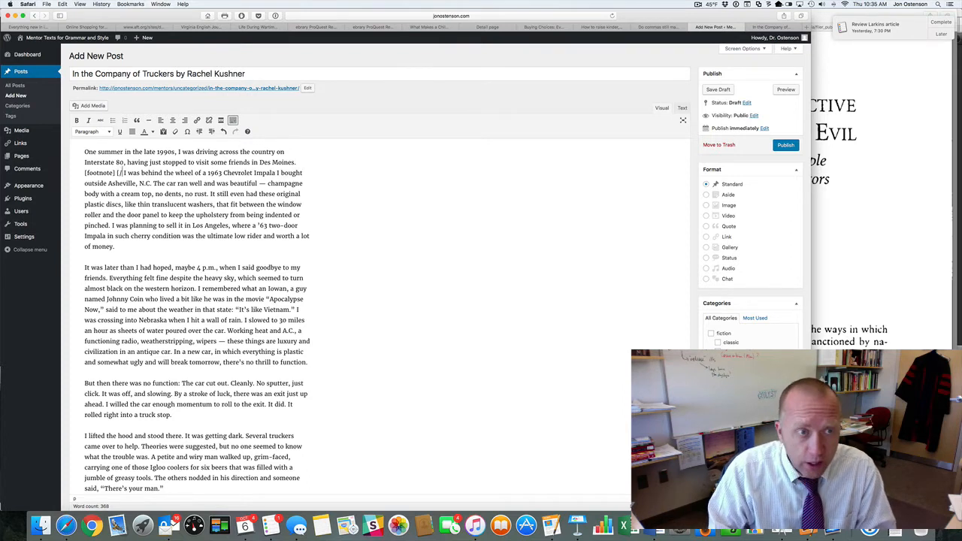
pyautogui.write('footnotes')
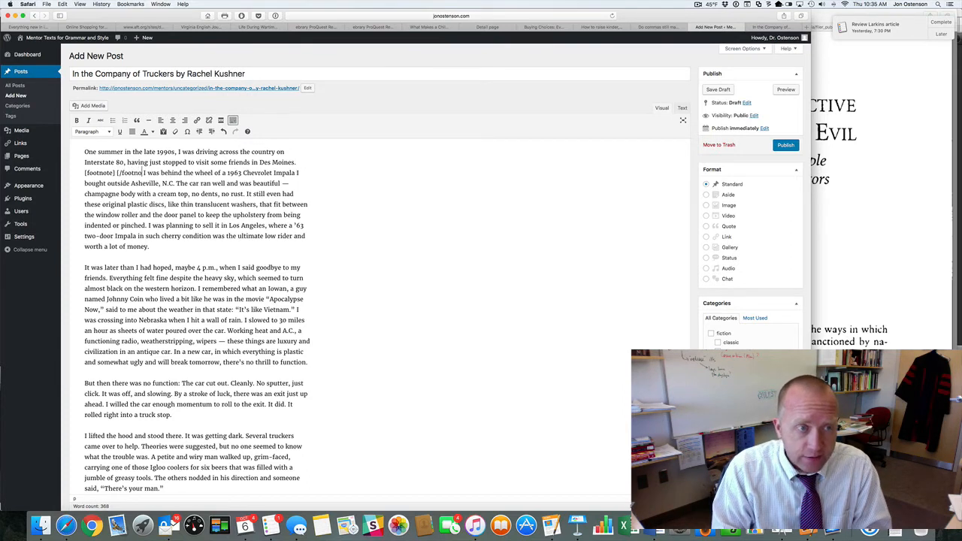
pyautogui.write(']')
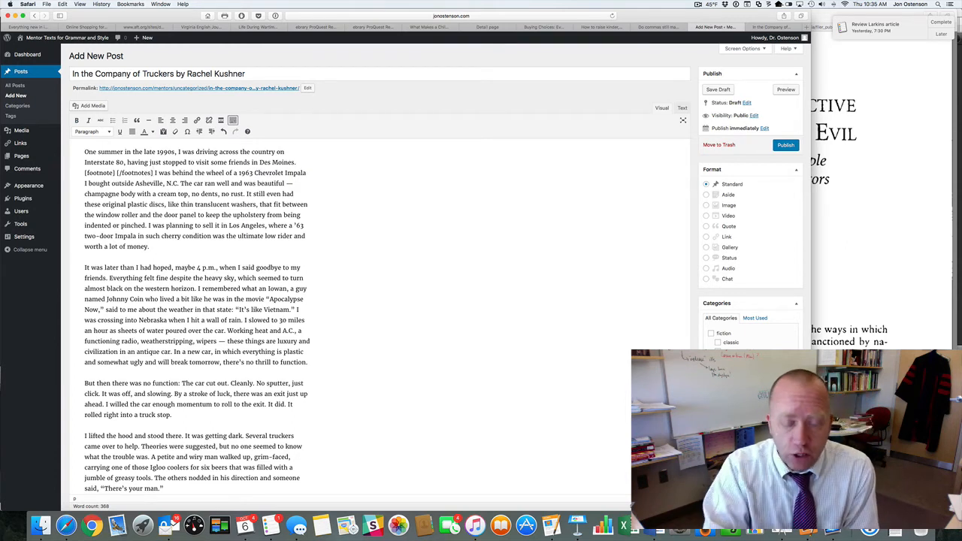
pyautogui.press('BackSpace')
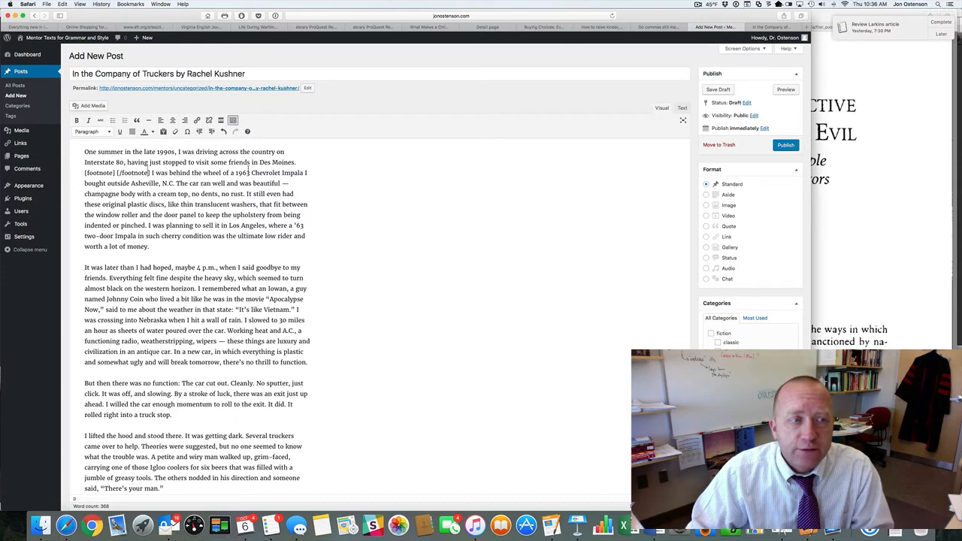
# Step: Between the footnote tags, explain how the prepositional opener, participial closer and auxiliary "was" with a participle set the scene, and save the draft
pyautogui.click(116, 172)
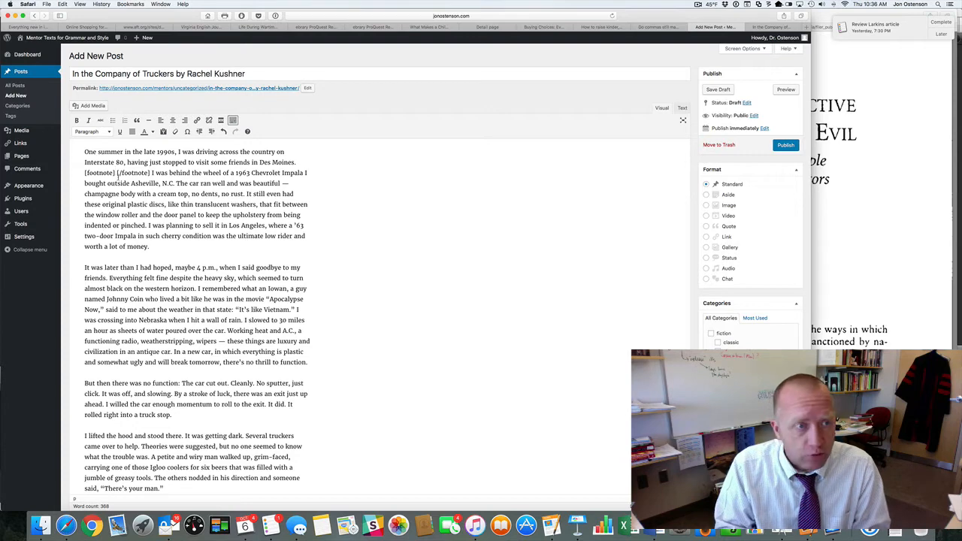
pyautogui.write('Kushner uses a prepositional phrase to open this beginning sentence; she further uses a participial phrase as a closer. Both of these devices help to set the stage, give us a picture in our minds of the setting and the action that\'s happening as background to the rest of the piece. This is also accomplished by her use of the auxiliary "was" with a participle.')
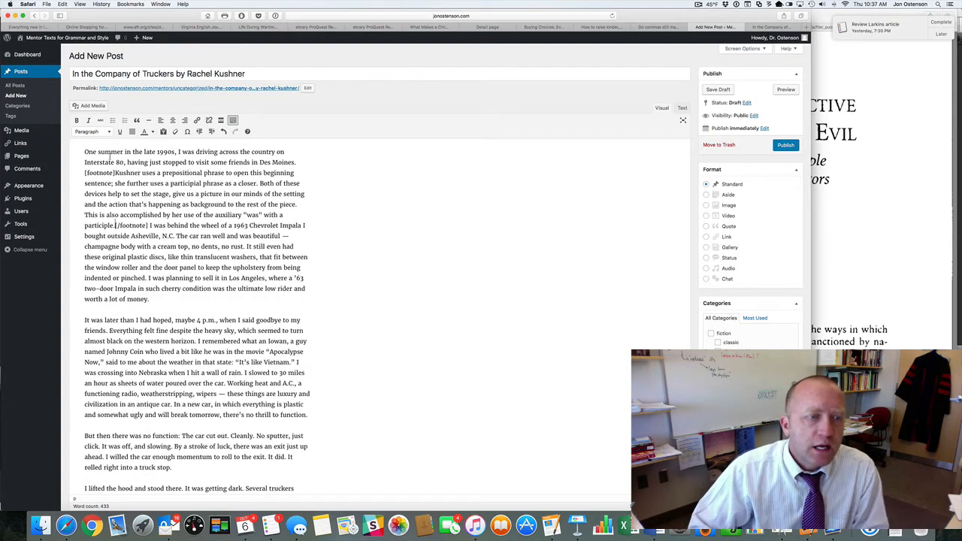
pyautogui.moveTo(84, 173); pyautogui.dragTo(151, 226)
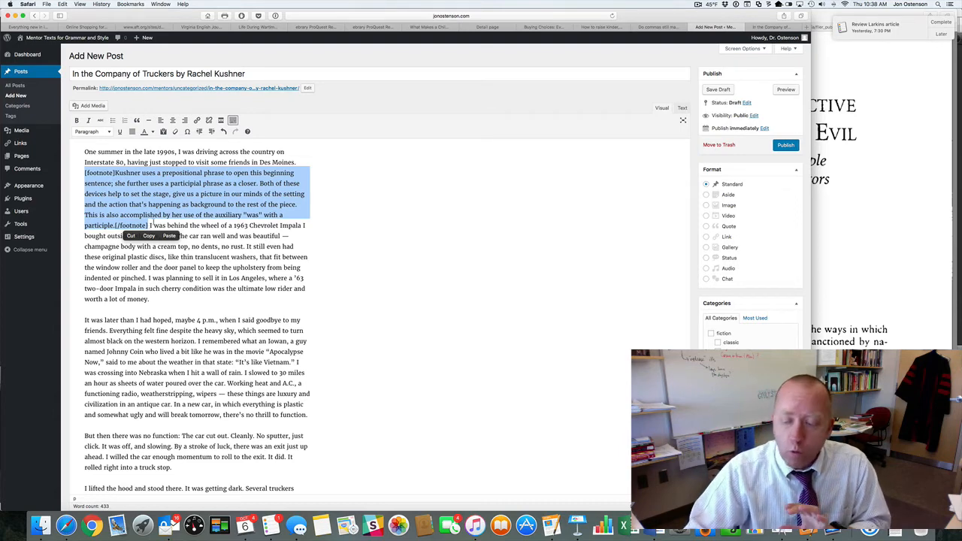
pyautogui.click(244, 303)
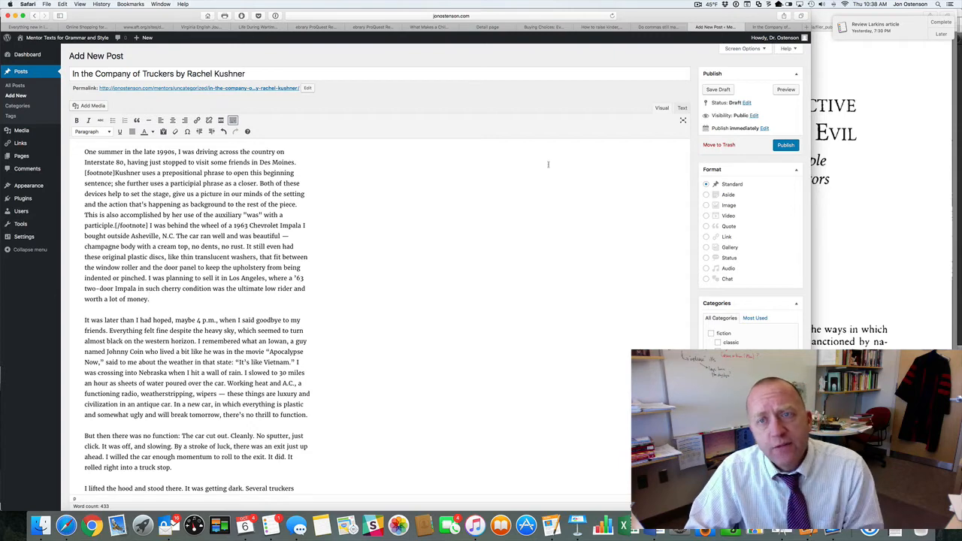
pyautogui.click(717, 91)
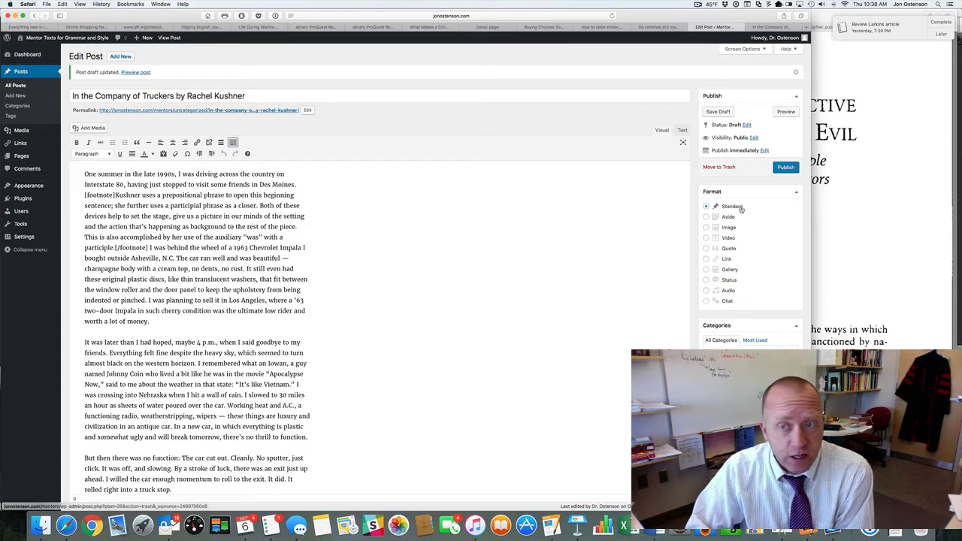
# Step: Assign the post to the non-fiction, creative non-fiction and memoir categories
pyautogui.scroll(-5, 778, 257)
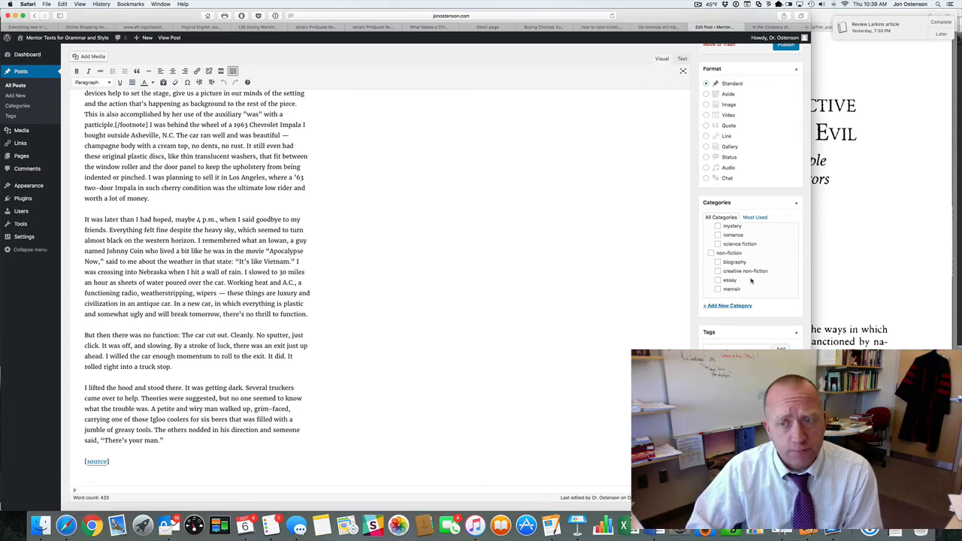
pyautogui.scroll(2, 751, 281)
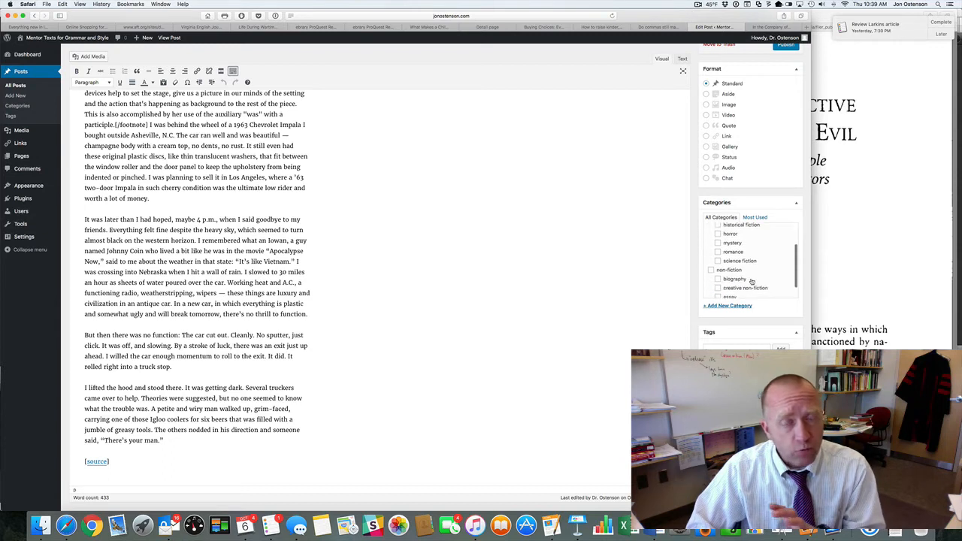
pyautogui.scroll(-1, 751, 281)
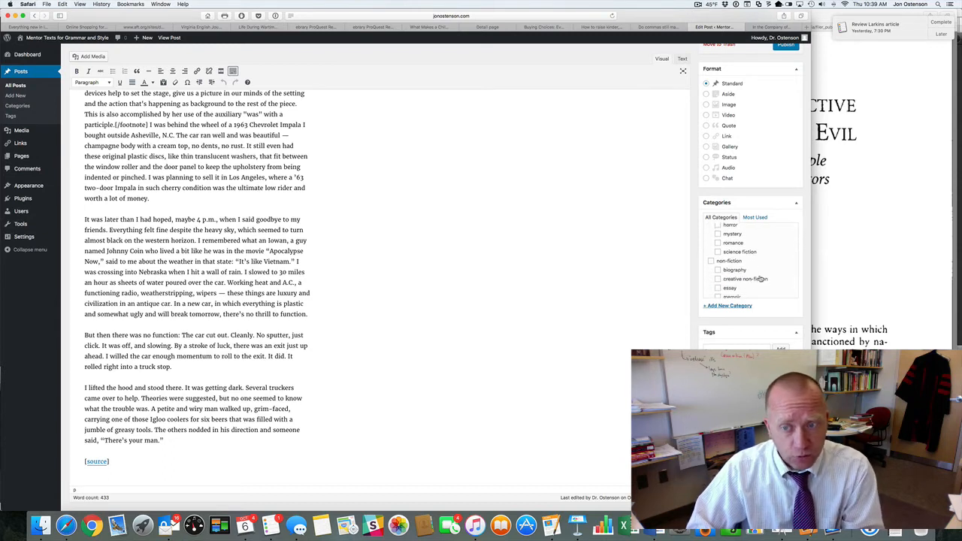
pyautogui.scroll(3, 756, 278)
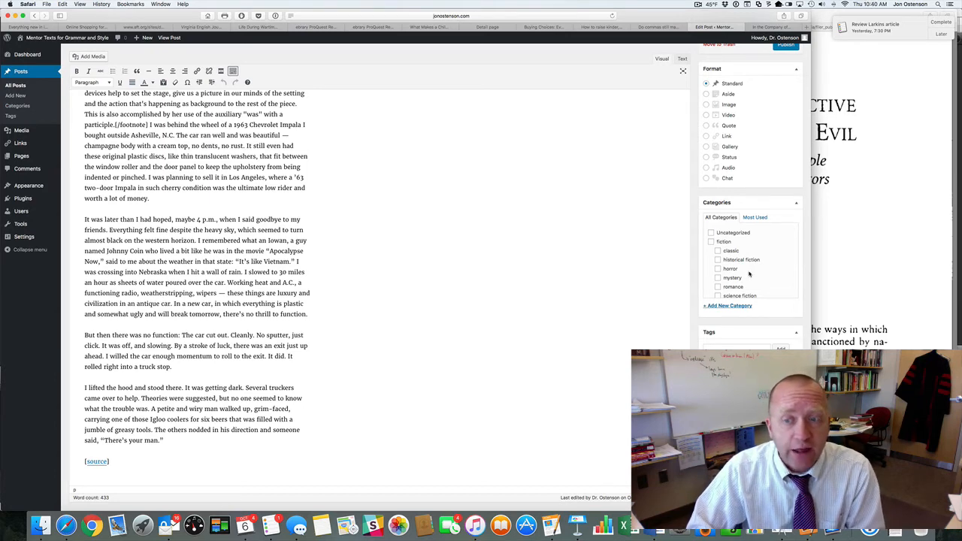
pyautogui.scroll(-3, 759, 280)
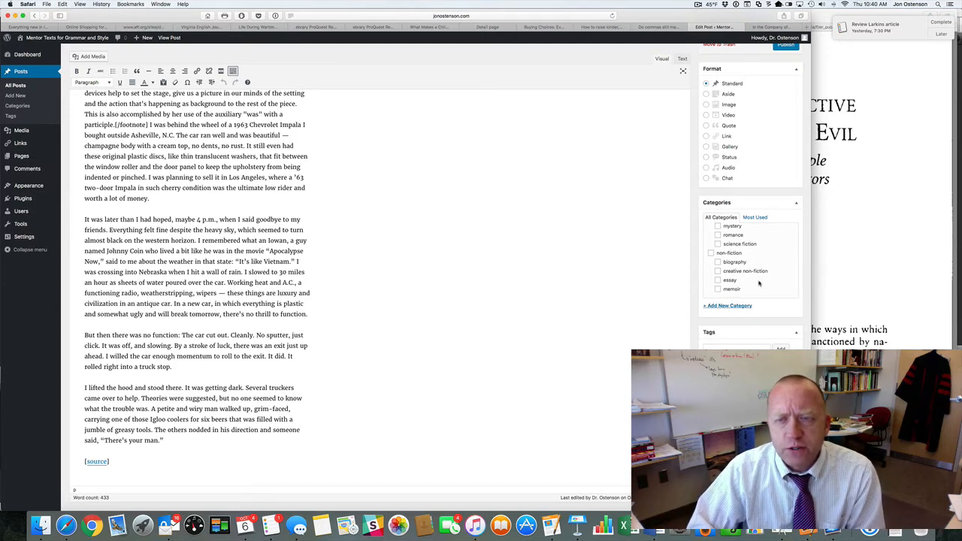
pyautogui.scroll(-1, 758, 281)
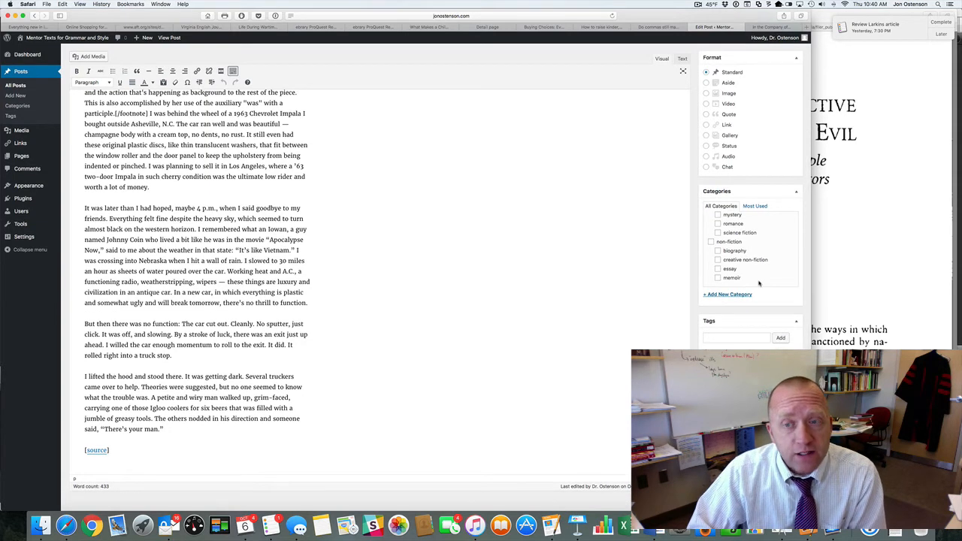
pyautogui.click(711, 242)
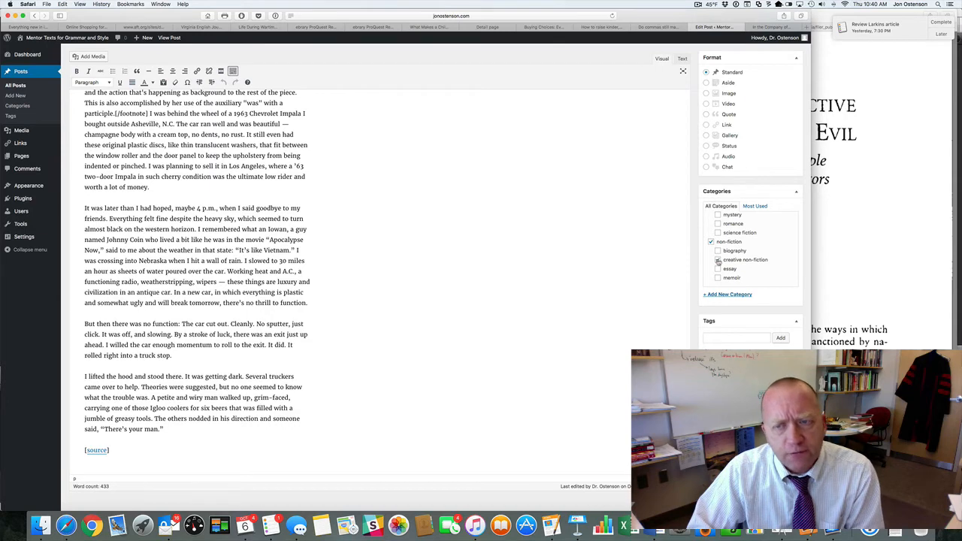
pyautogui.click(718, 278)
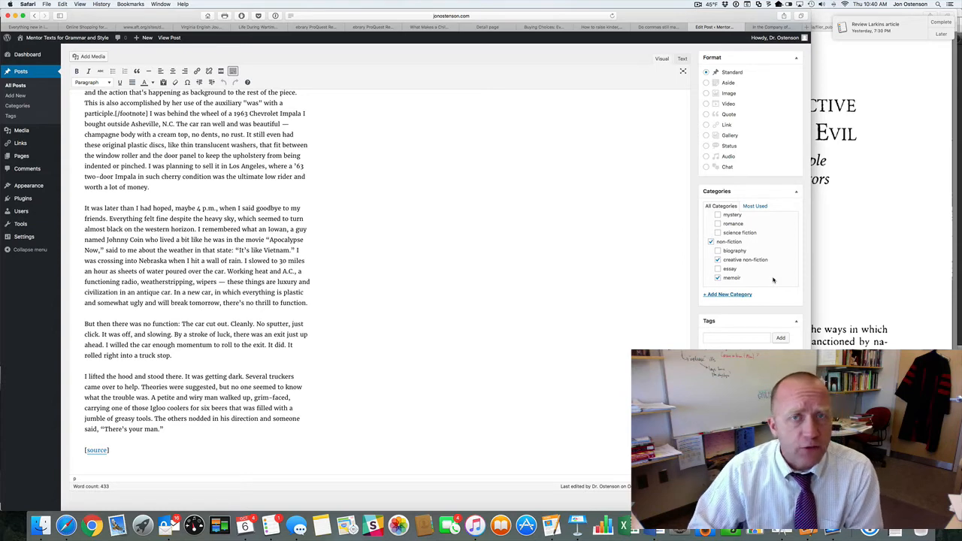
# Step: Add the tags participle, opener, closer and prepositions to the post, using the suggested existing tags for the first three
pyautogui.click(736, 339)
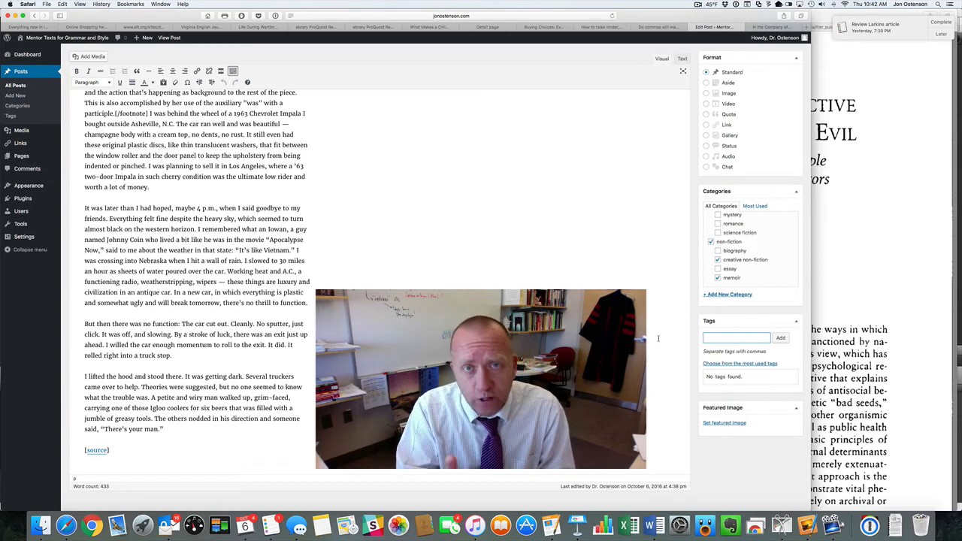
pyautogui.write('par')
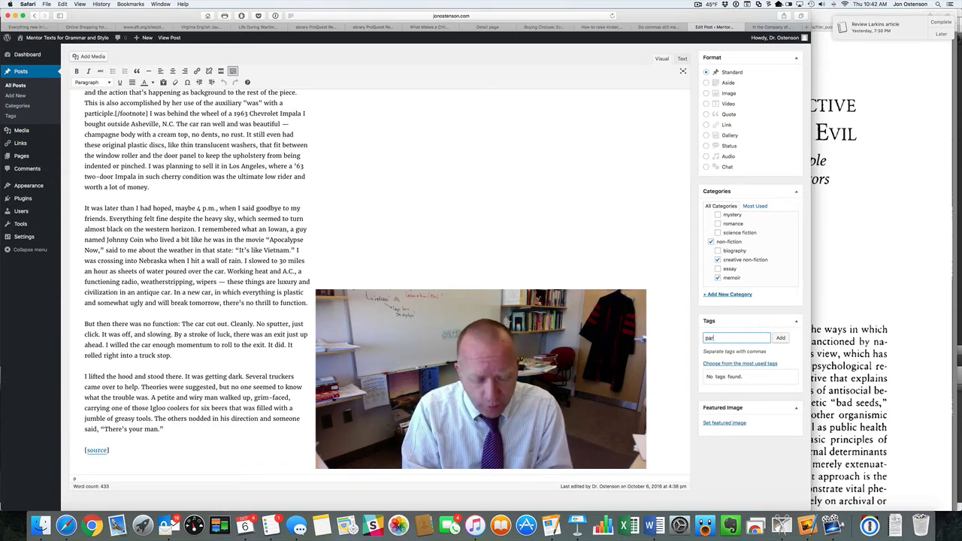
pyautogui.write('ti')
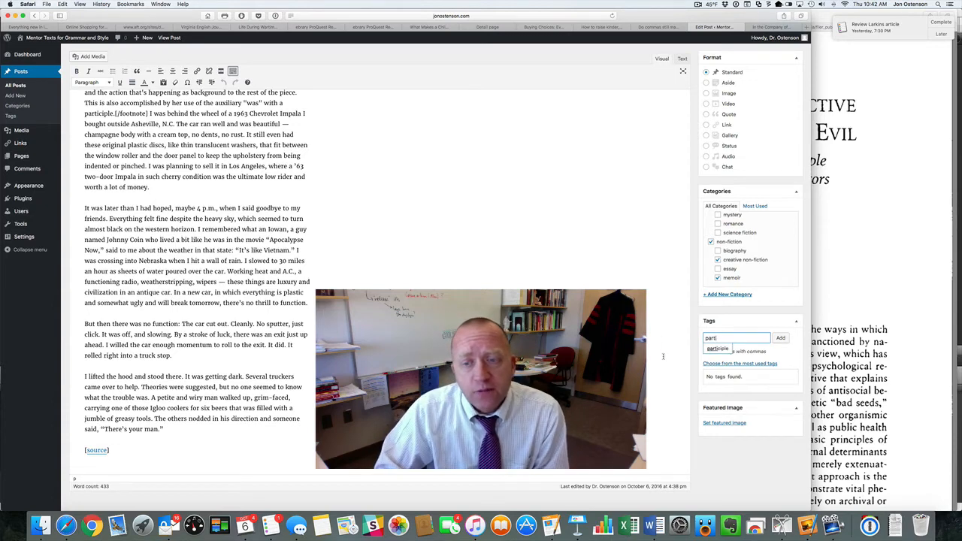
pyautogui.click(718, 349)
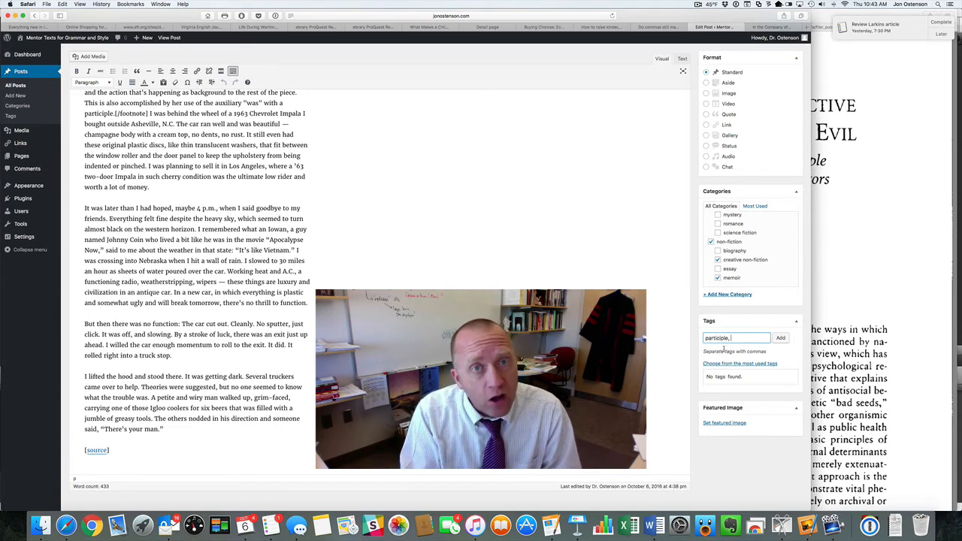
pyautogui.write('open')
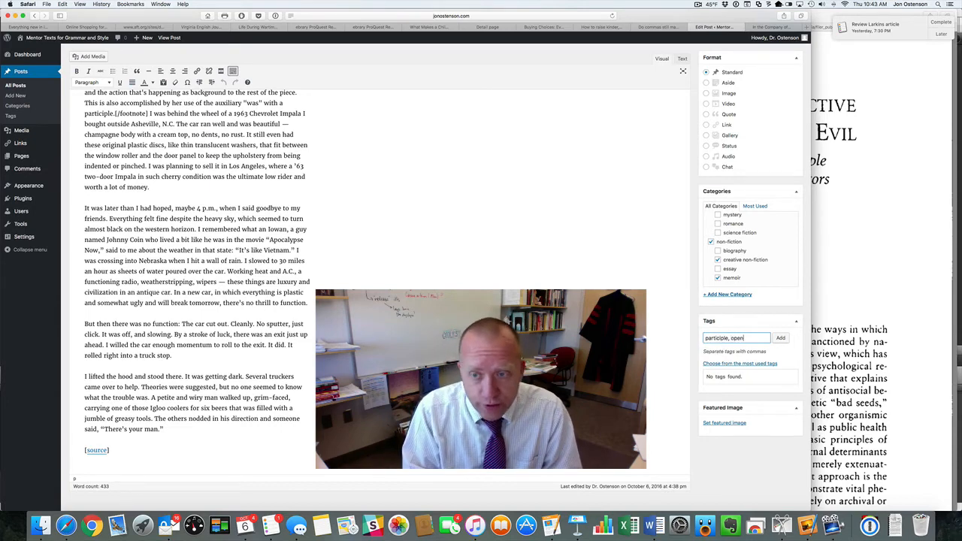
pyautogui.write('er')
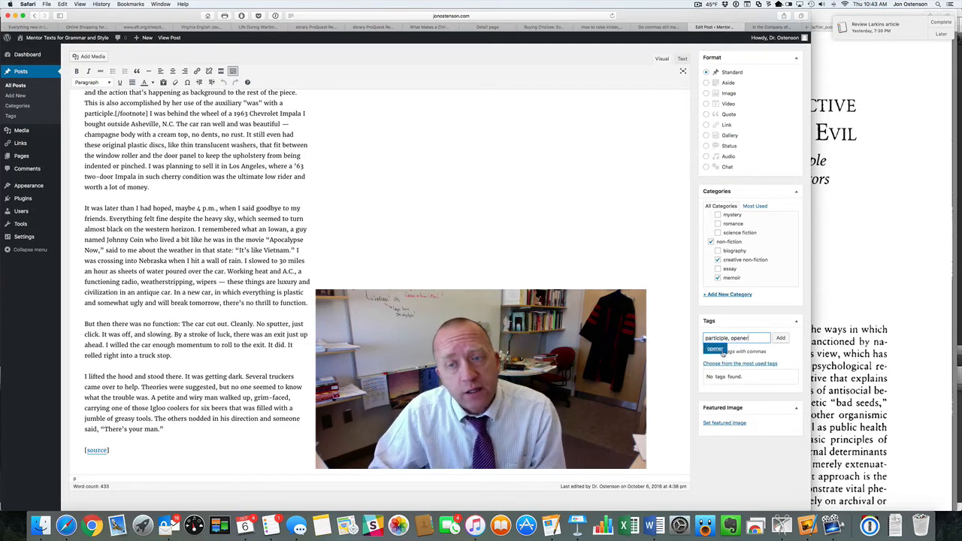
pyautogui.click(714, 350)
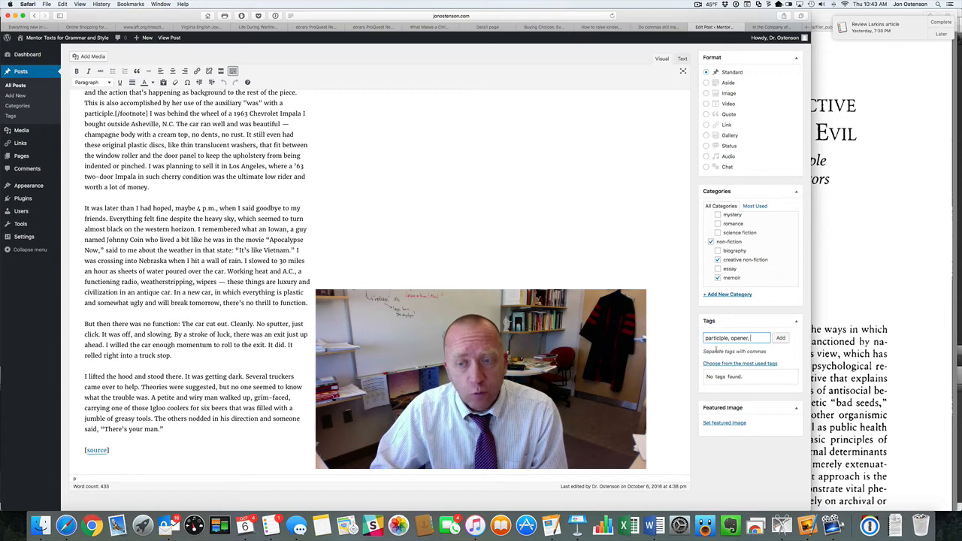
pyautogui.write('close')
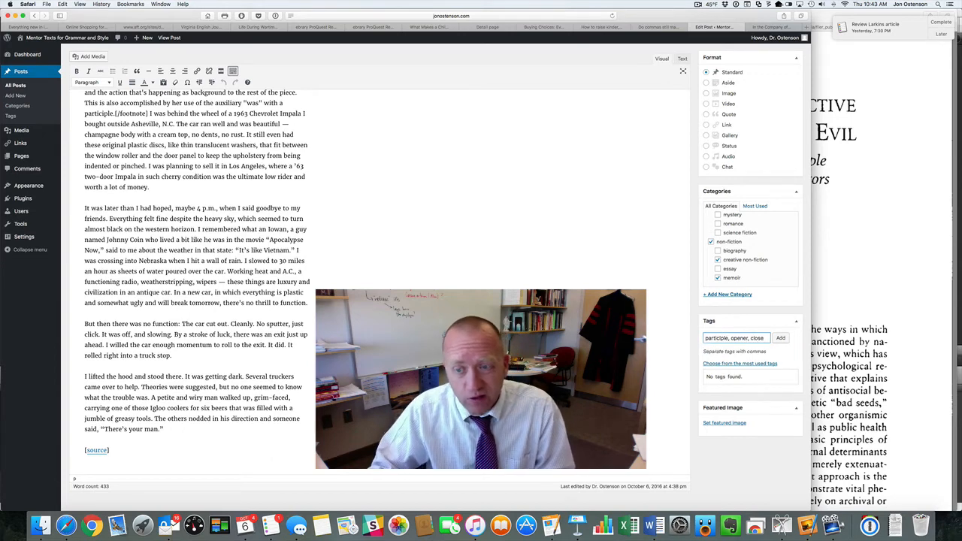
pyautogui.click(707, 350)
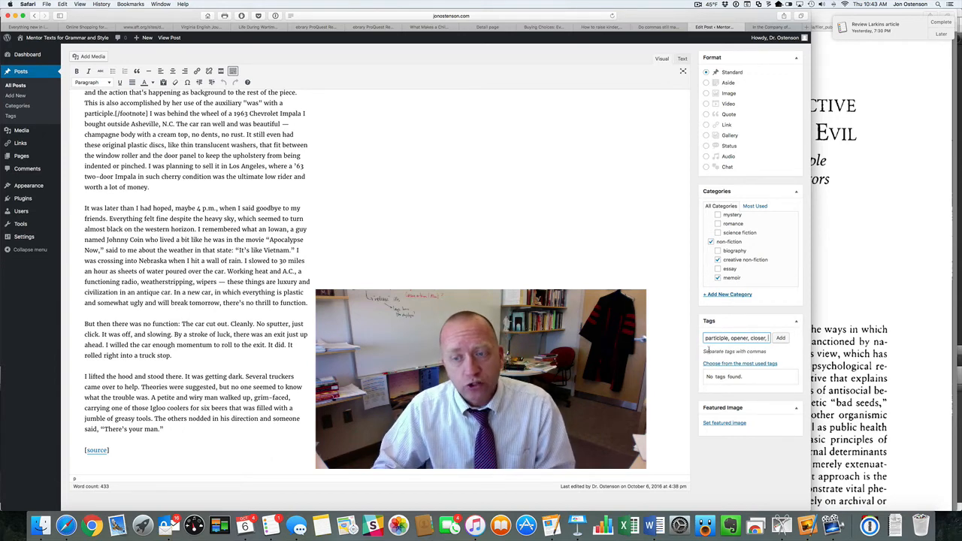
pyautogui.write('preposi')
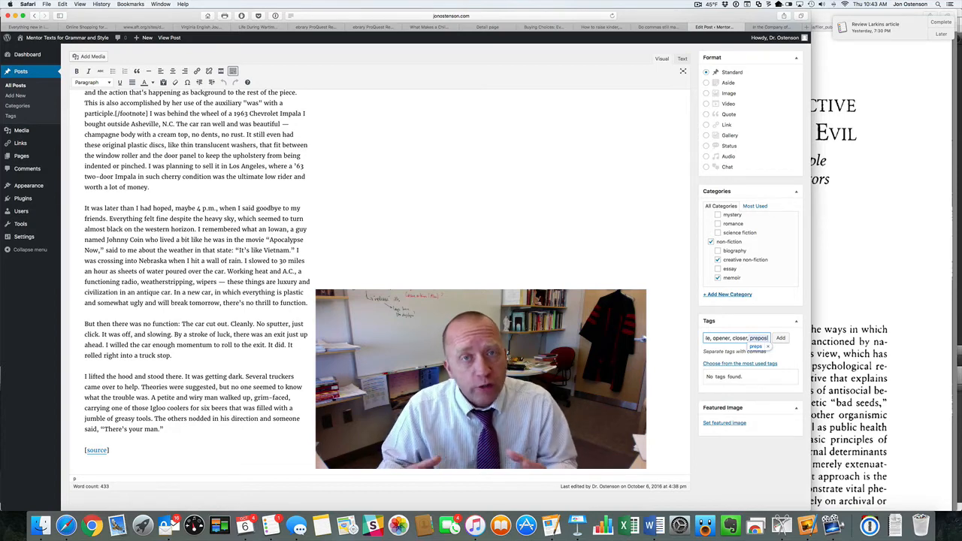
pyautogui.write('tion')
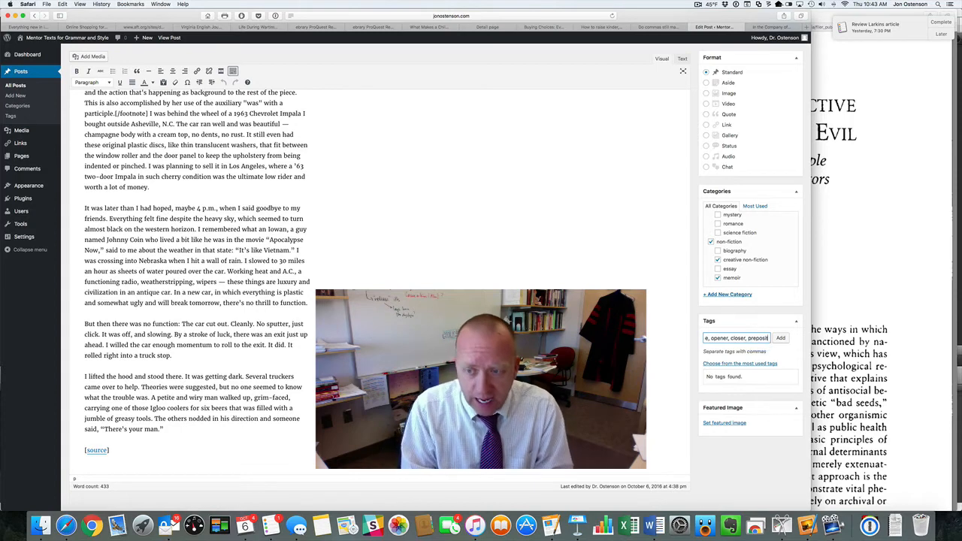
pyautogui.write('s')
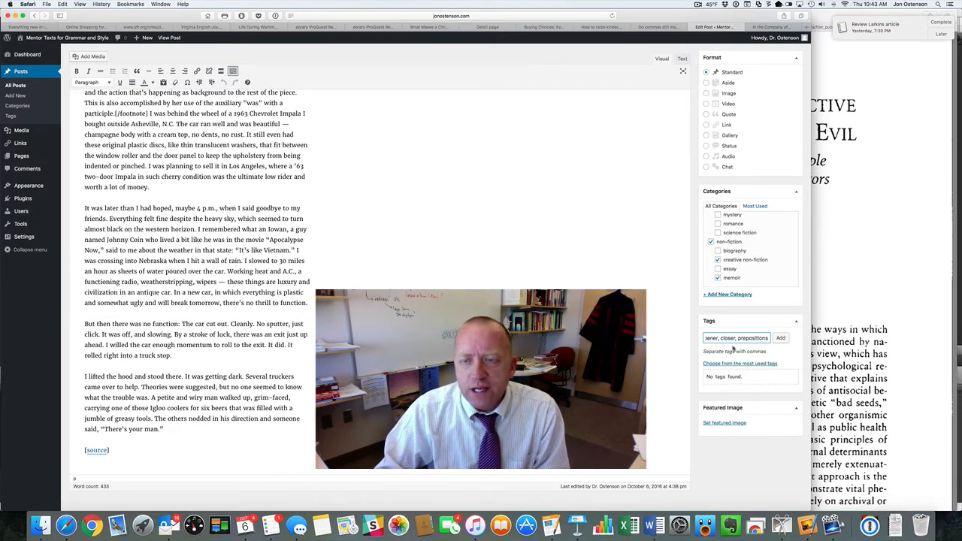
pyautogui.click(781, 338)
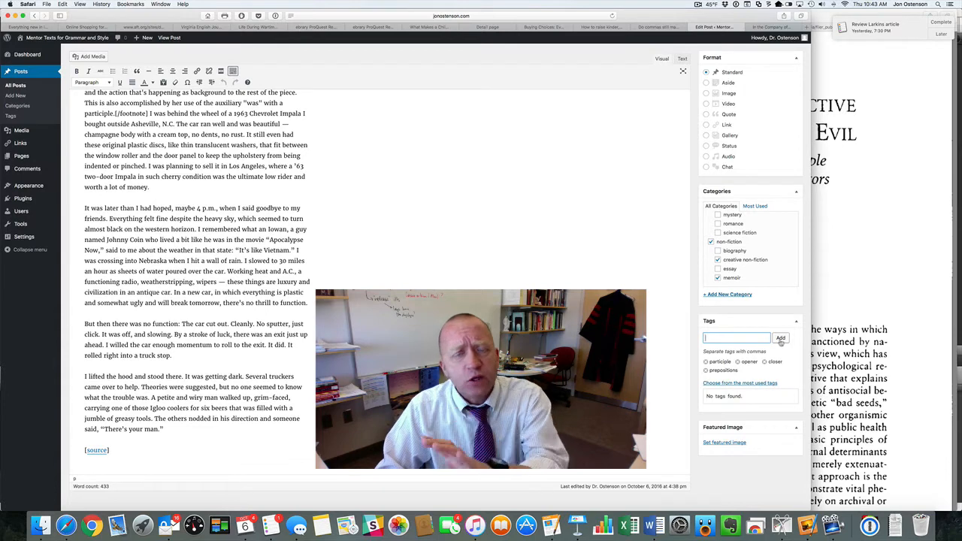
pyautogui.scroll(3, 385, 287)
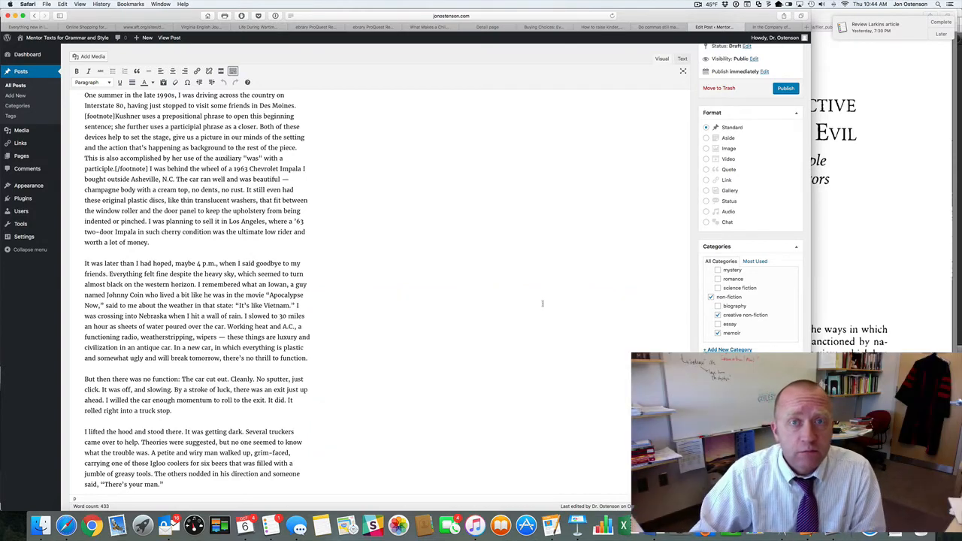
pyautogui.scroll(2, 542, 303)
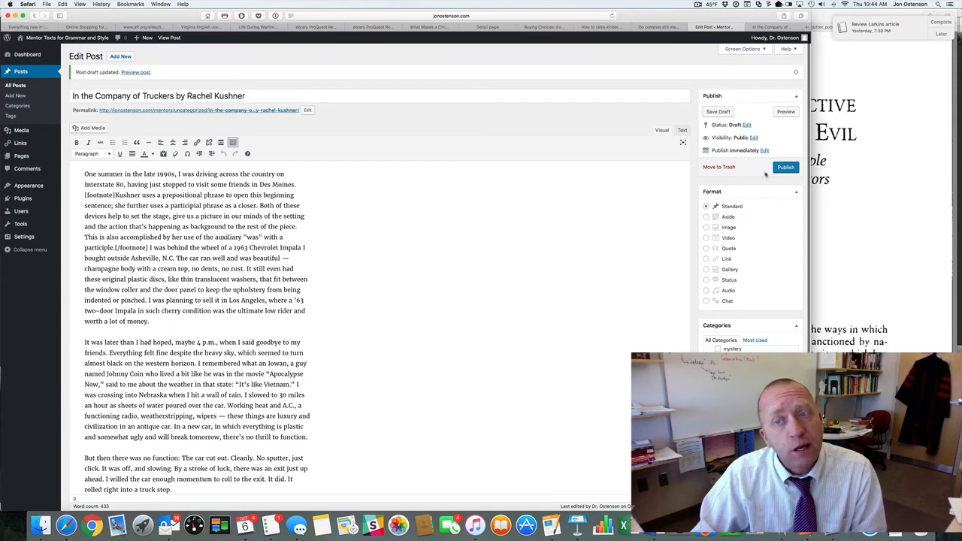
# Step: Publish the post and open the Mentor Texts for Grammar and Style site
pyautogui.click(782, 168)
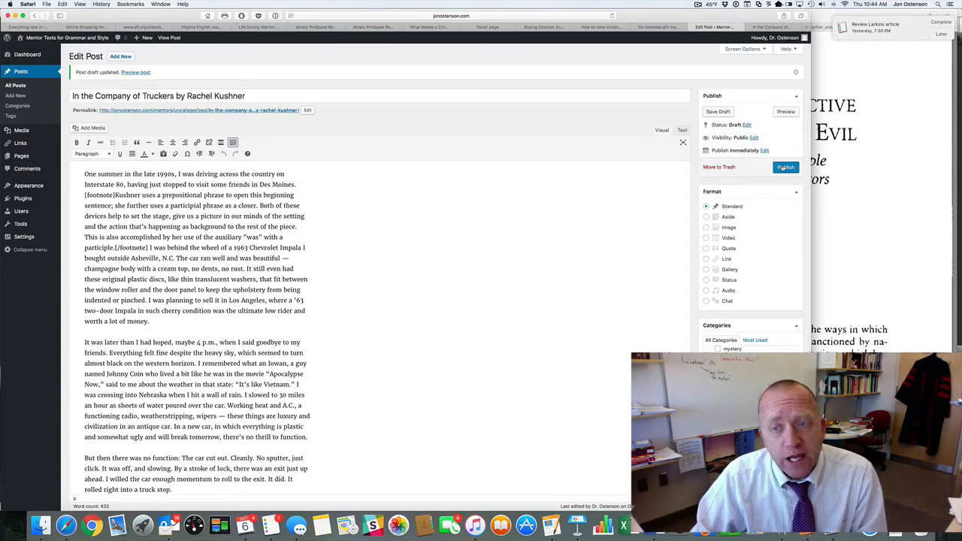
pyautogui.click(784, 168)
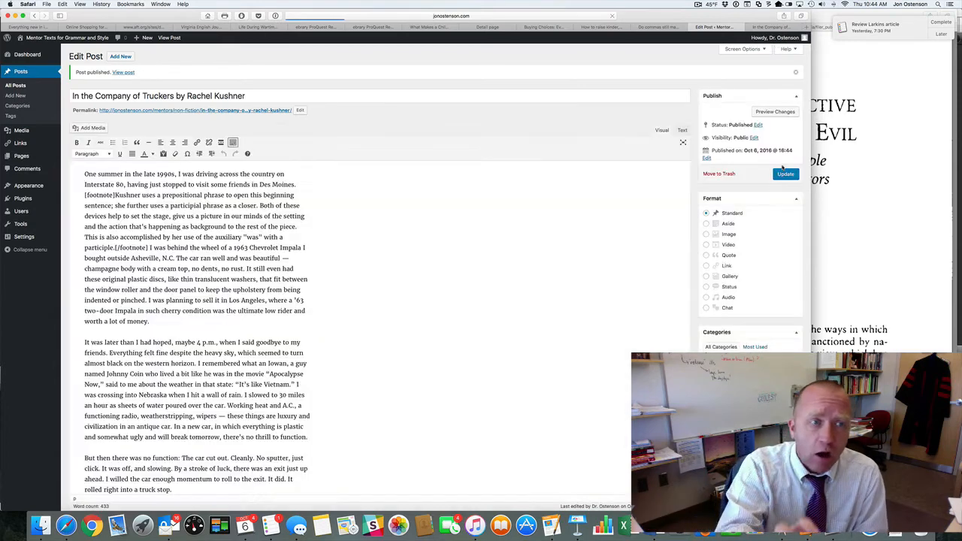
pyautogui.moveTo(36, 41)
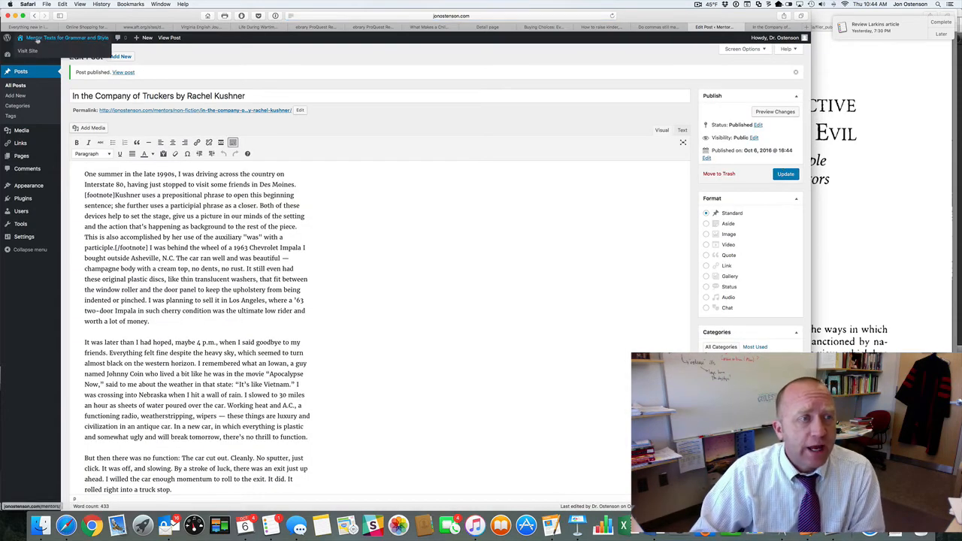
pyautogui.click(36, 41)
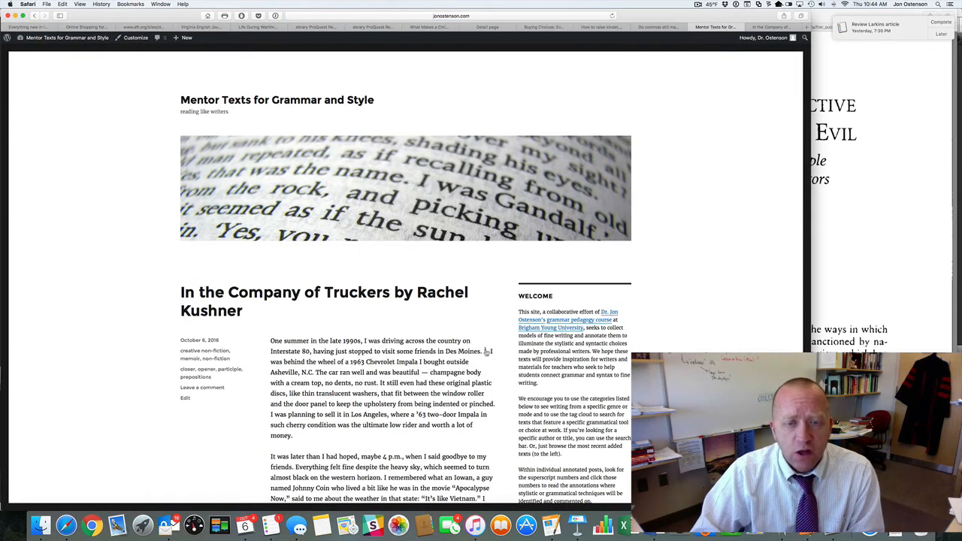
# Step: Examine the published post, including its footnote annotation after "Des Moines." and its tags and categories
pyautogui.scroll(-3, 487, 352)
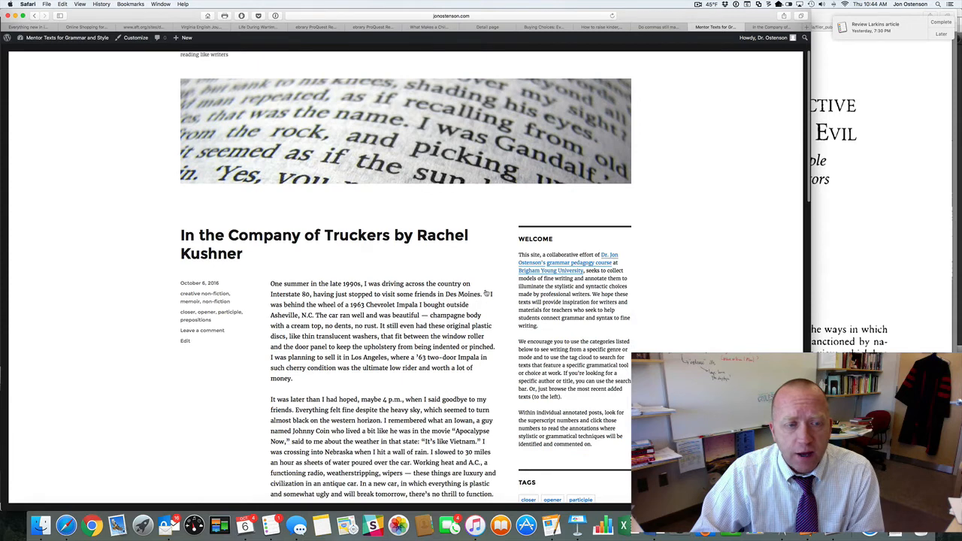
pyautogui.click(486, 293)
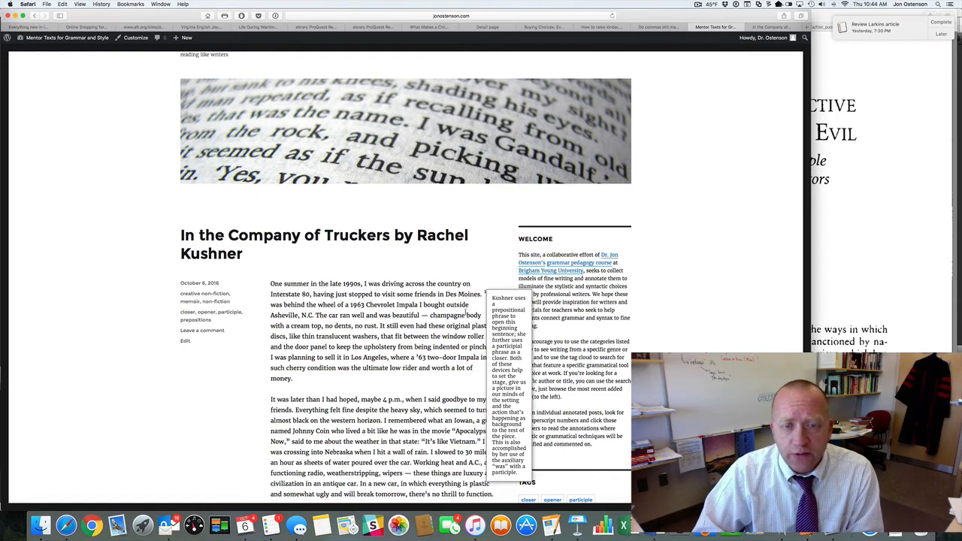
pyautogui.click(483, 294)
pyautogui.moveTo(484, 294)
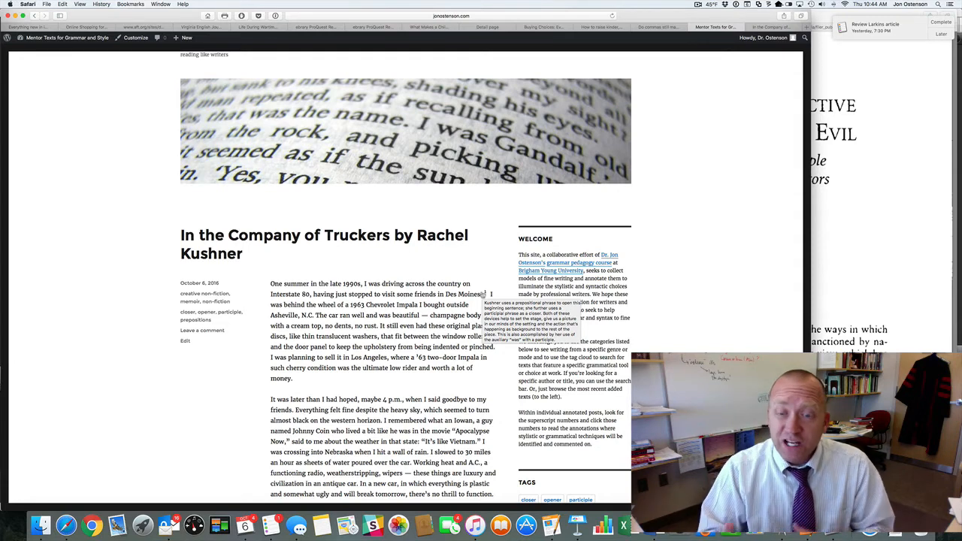
pyautogui.scroll(-6, 374, 333)
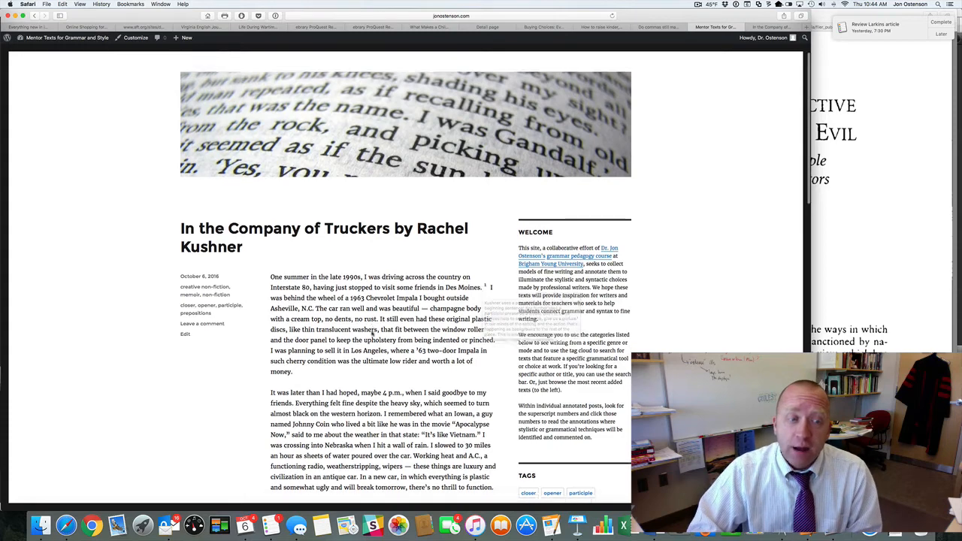
pyautogui.scroll(3, 374, 334)
pyautogui.scroll(1, 373, 334)
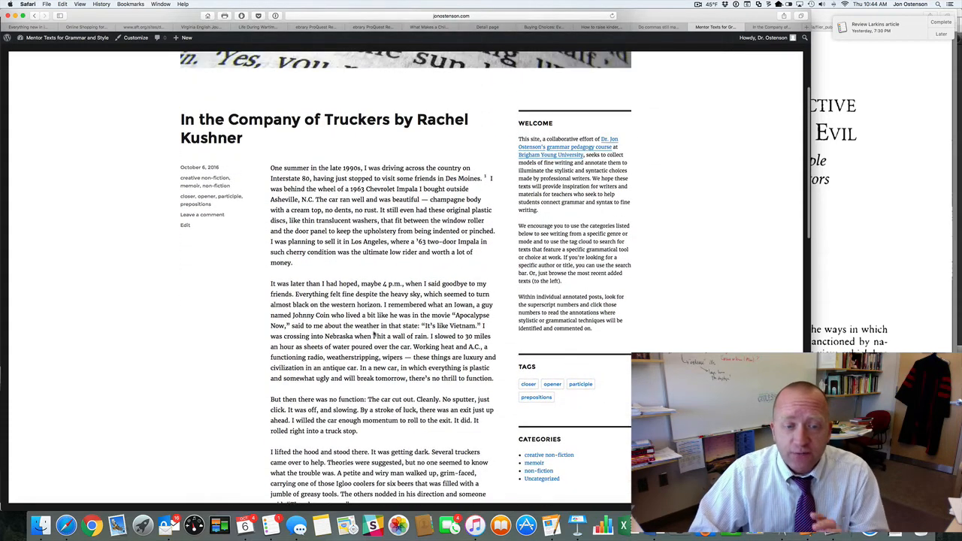
pyautogui.scroll(-3, 373, 333)
pyautogui.scroll(3, 374, 333)
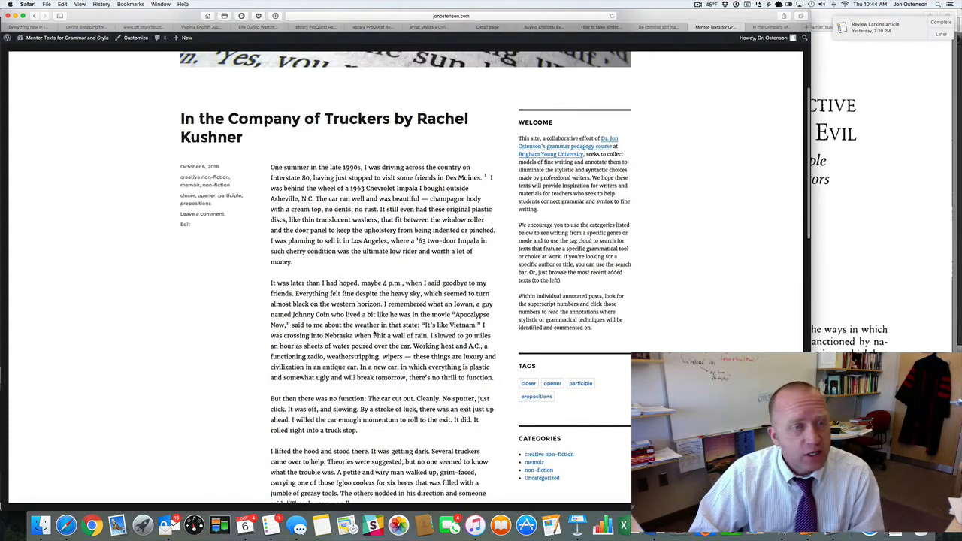
# Step: Reopen the post for editing and enable the Discussion and Comments boxes in the screen options
pyautogui.click(185, 225)
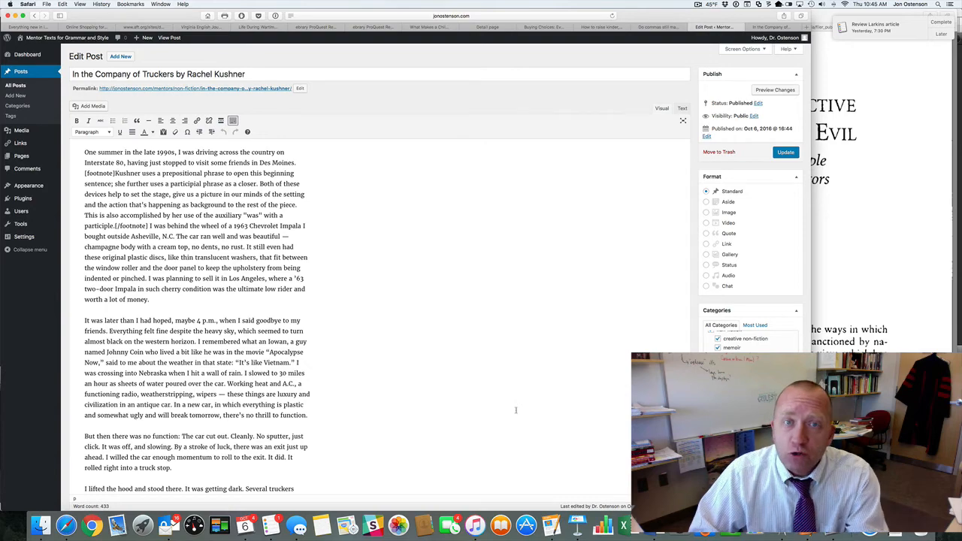
pyautogui.scroll(-5, 416, 400)
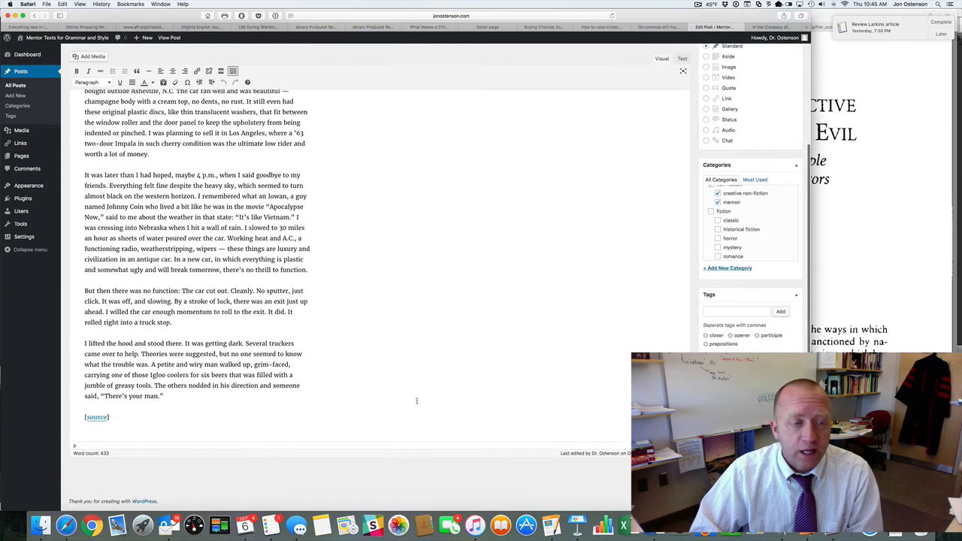
pyautogui.scroll(5, 416, 401)
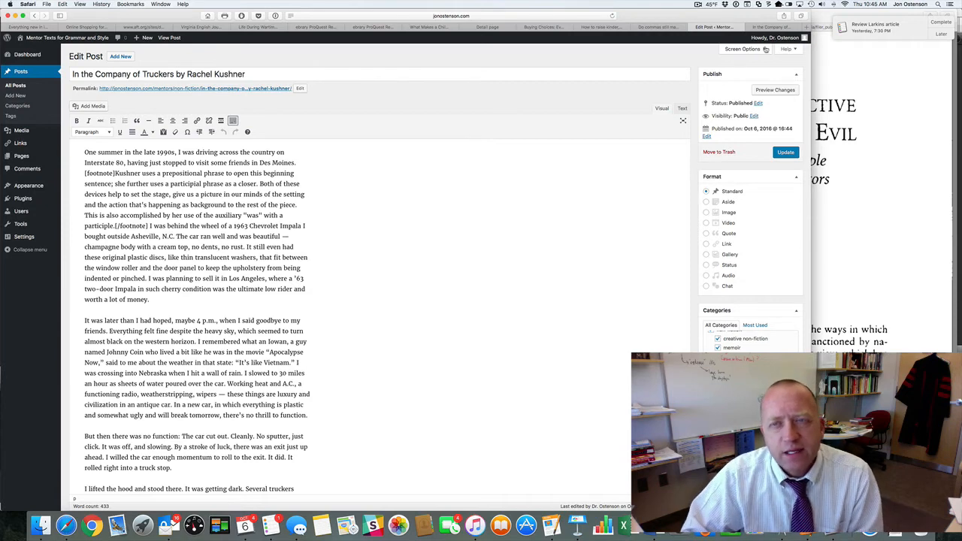
pyautogui.click(766, 49)
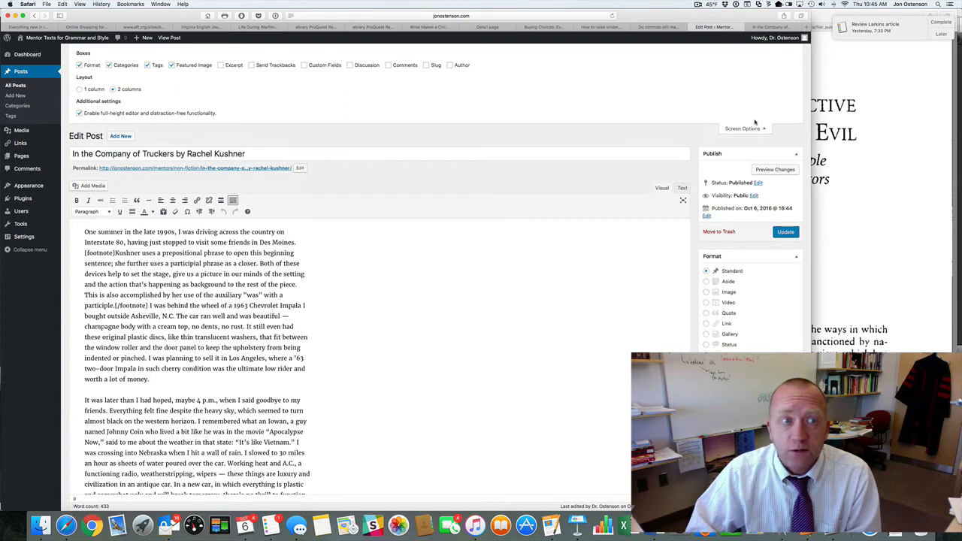
pyautogui.click(350, 65)
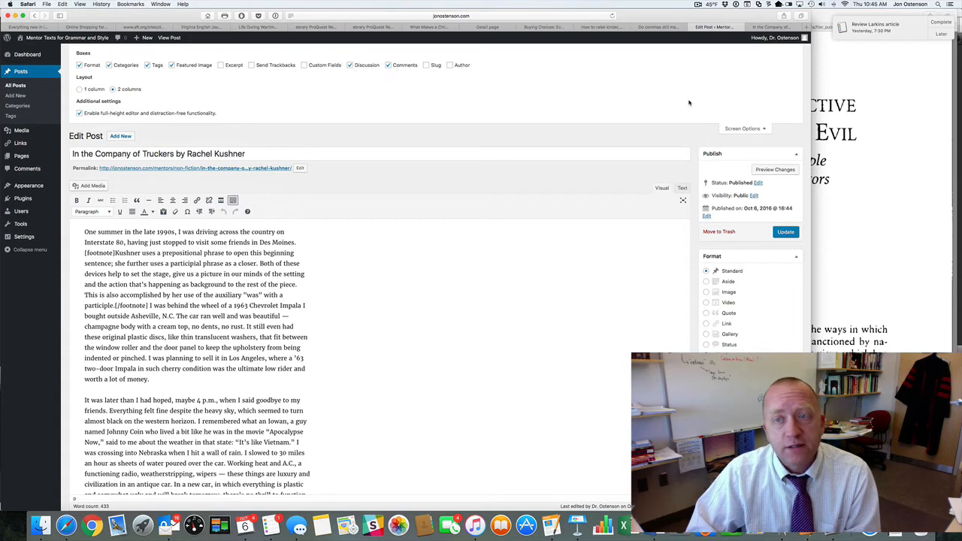
pyautogui.click(751, 129)
# Step: Turn off Allow comments for the post, update it and check it on the live site
pyautogui.scroll(-5, 643, 172)
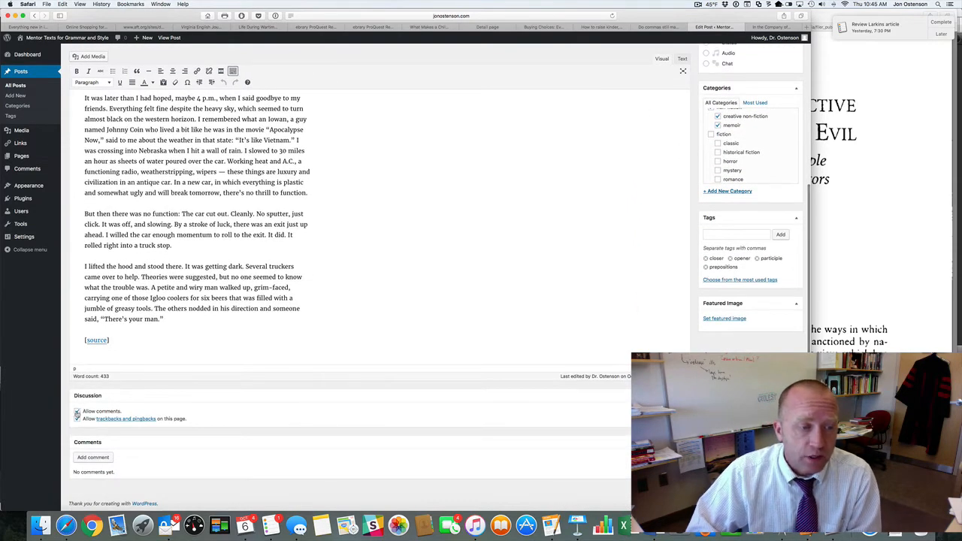
pyautogui.click(77, 413)
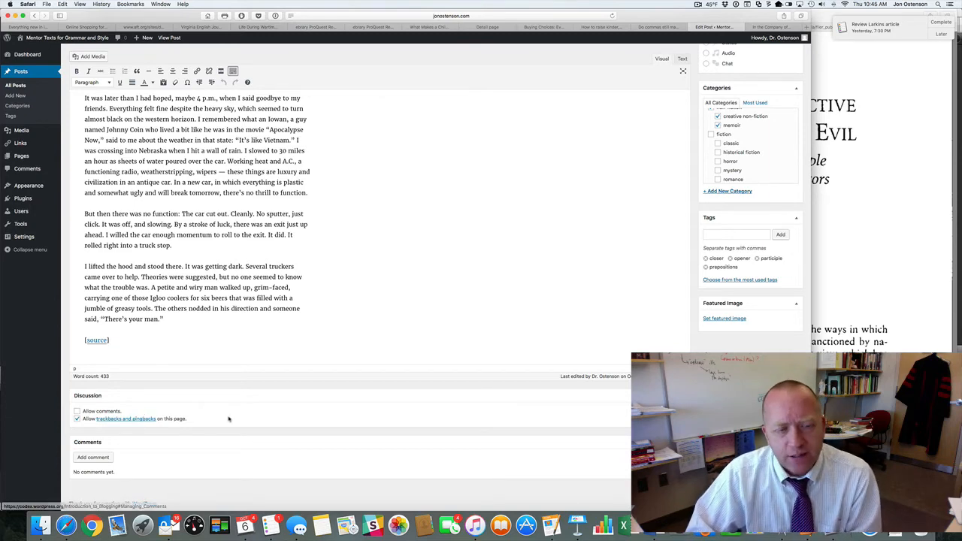
pyautogui.scroll(5, 344, 399)
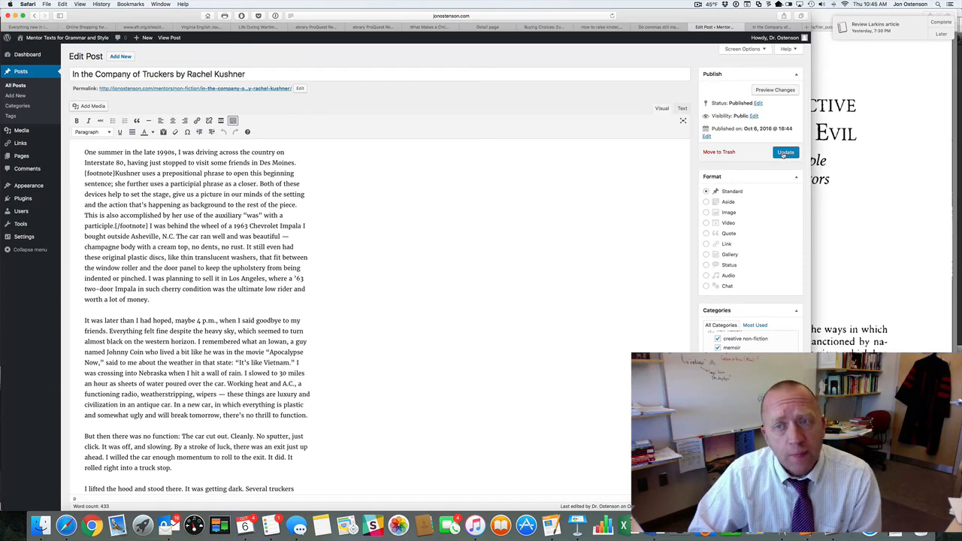
pyautogui.click(784, 153)
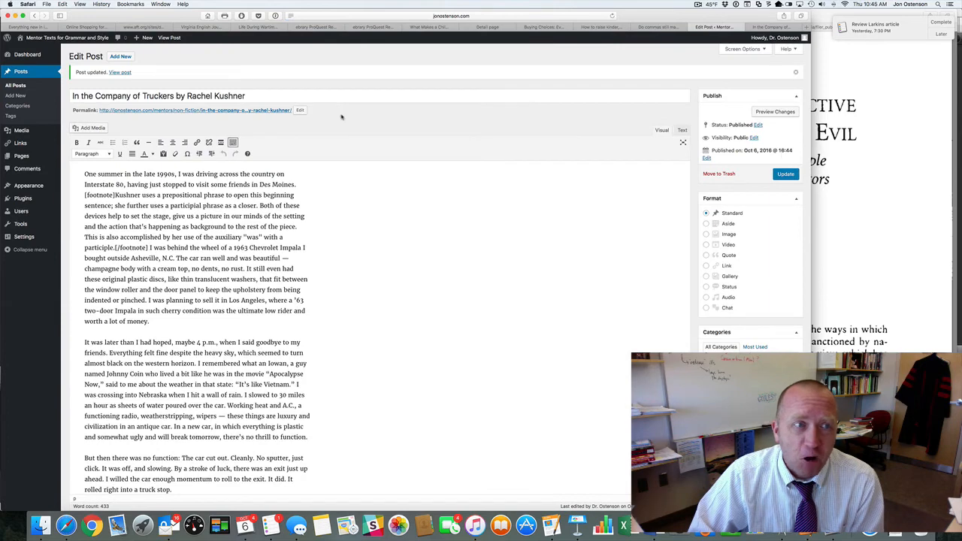
pyautogui.click(83, 42)
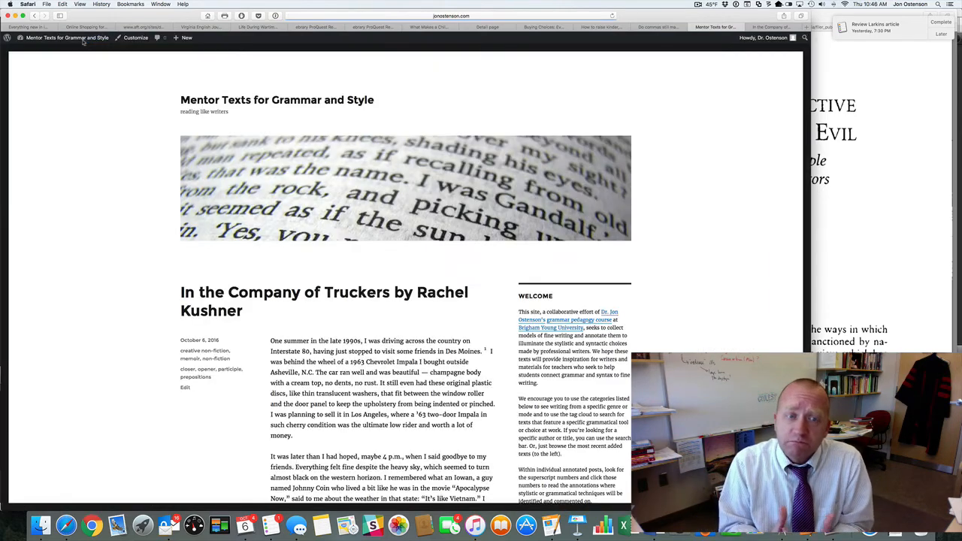